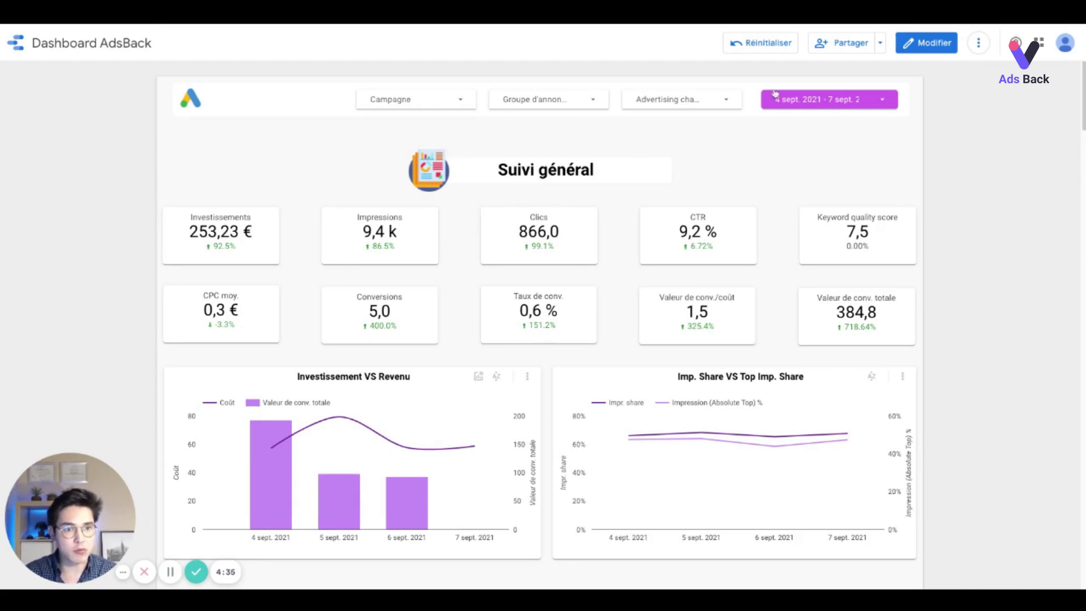
Review the report's sharing options and its additional options for refreshing, copying and presenting
left_click(881, 44)
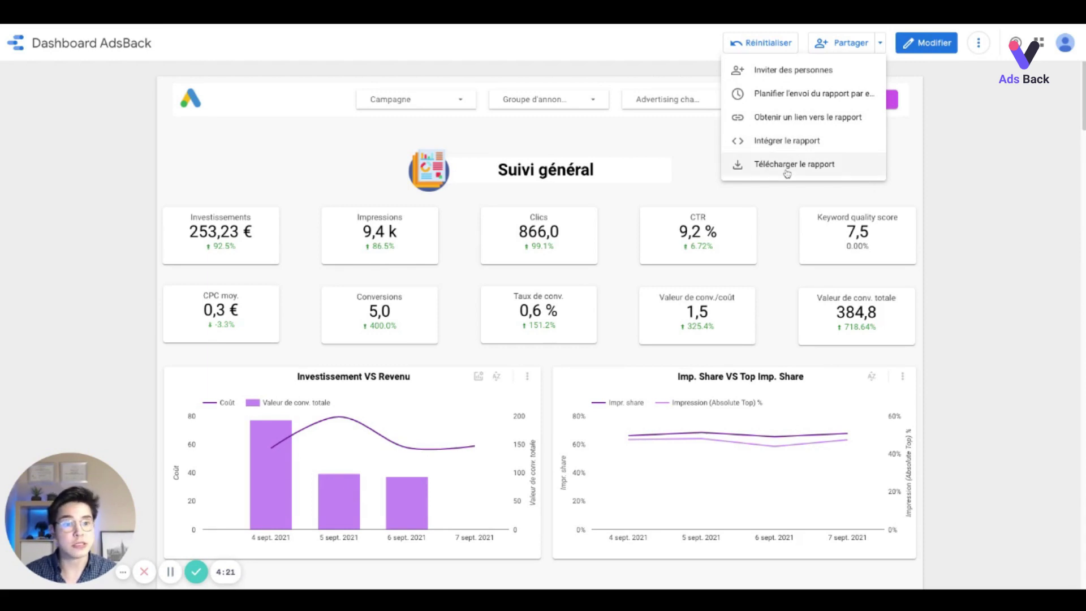
left_click(962, 40)
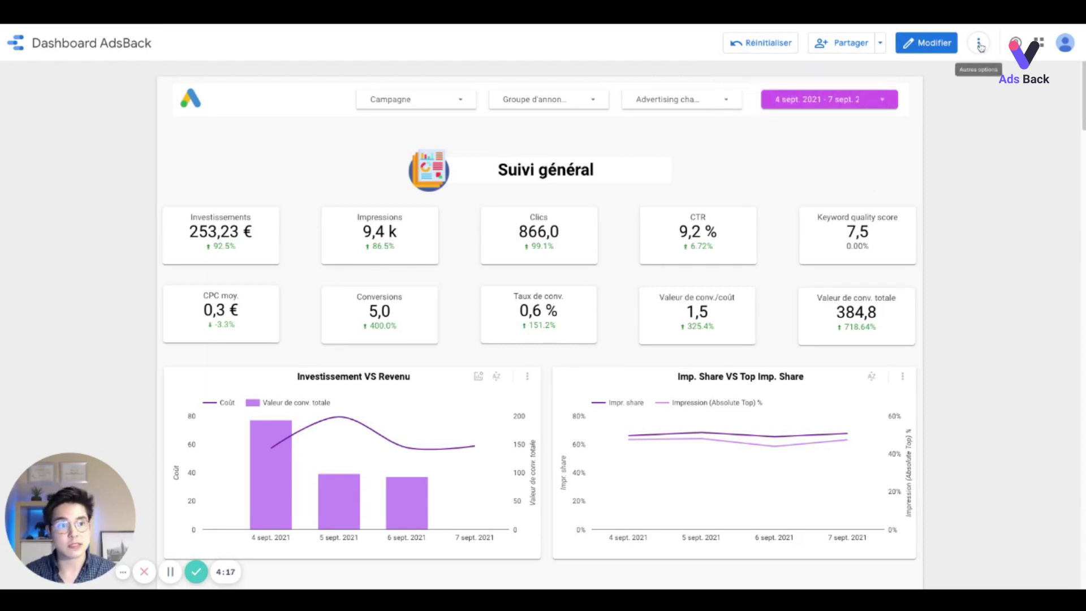
left_click(979, 43)
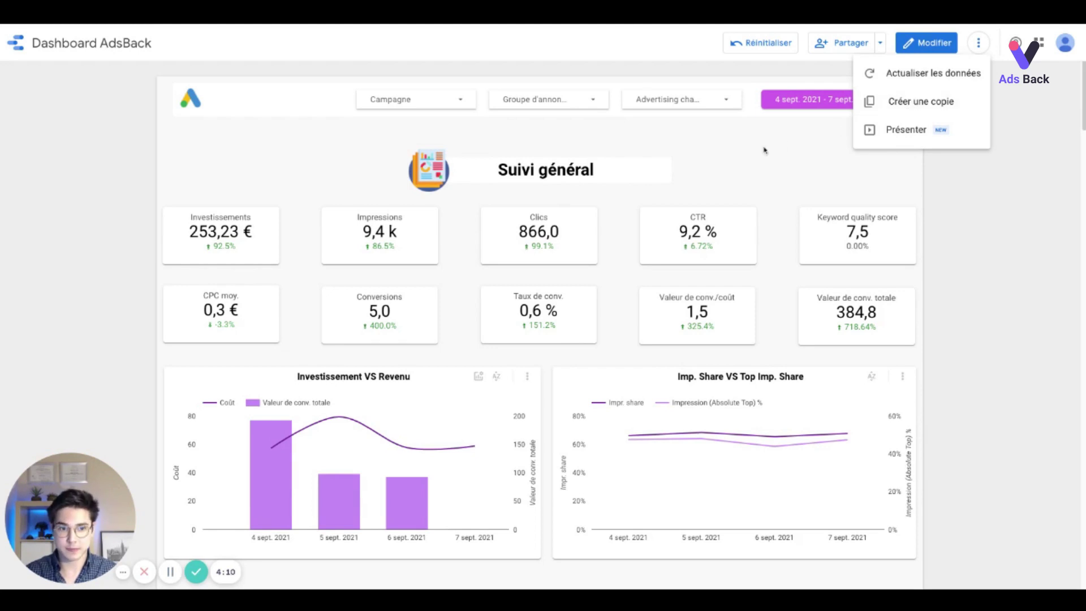
left_click(752, 158)
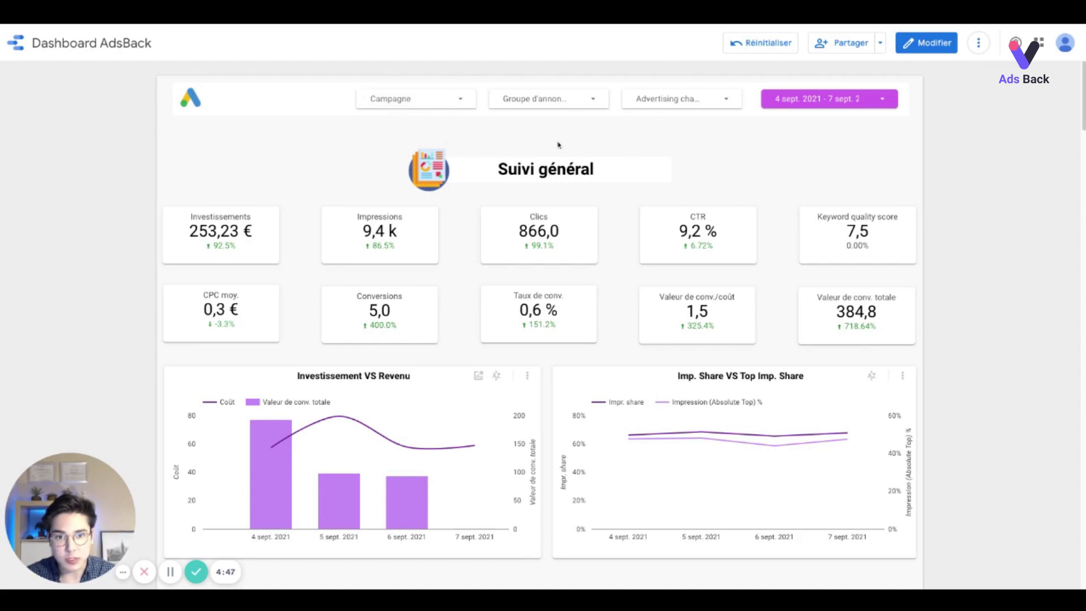
Inspect the values available in the ad group and advertising channel filters
left_click(572, 107)
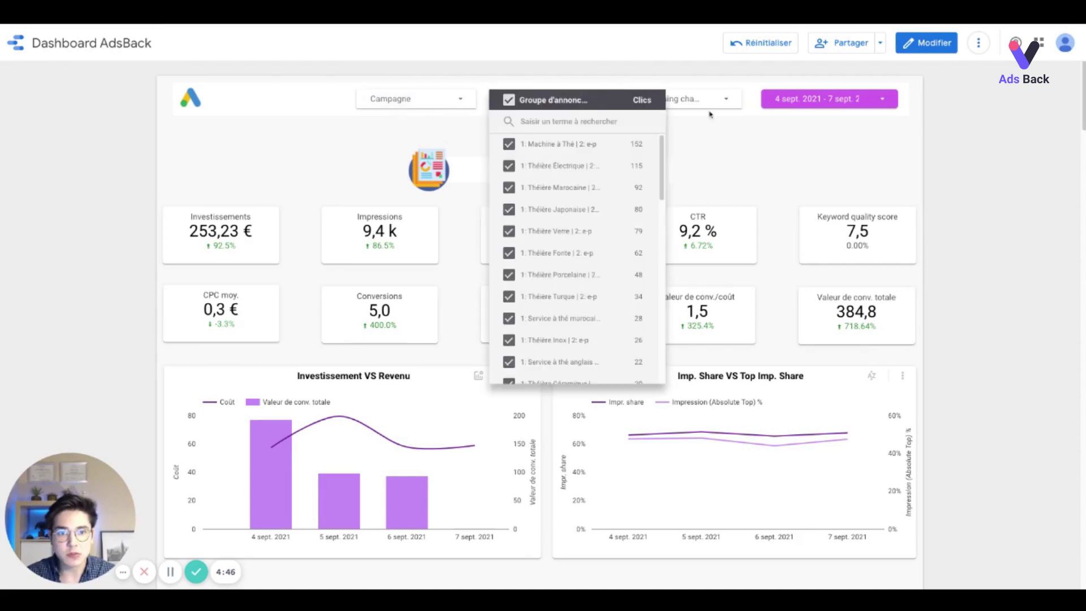
left_click(709, 102)
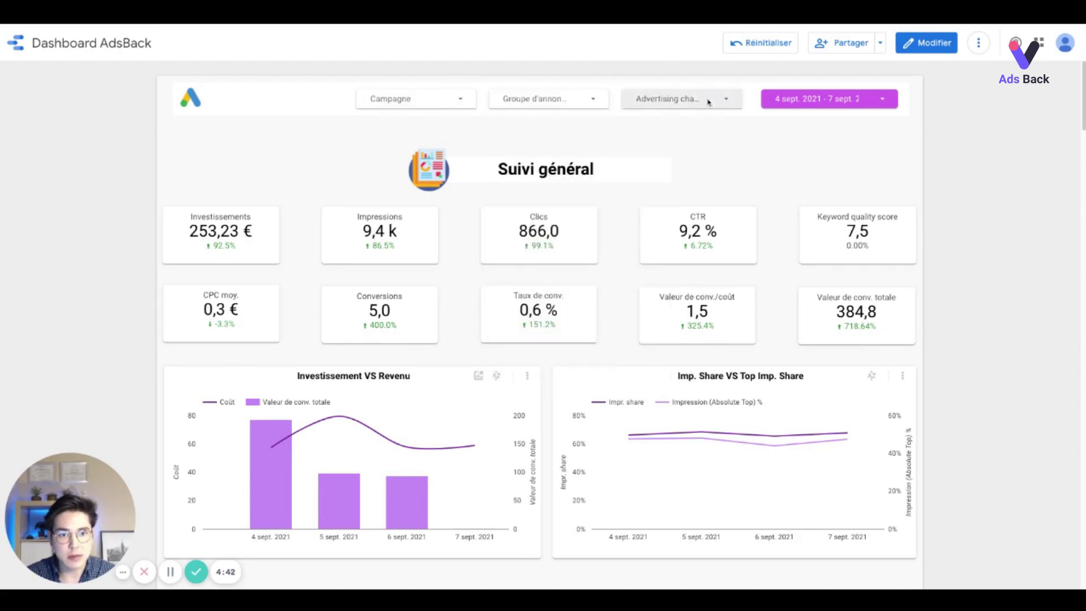
left_click(709, 102)
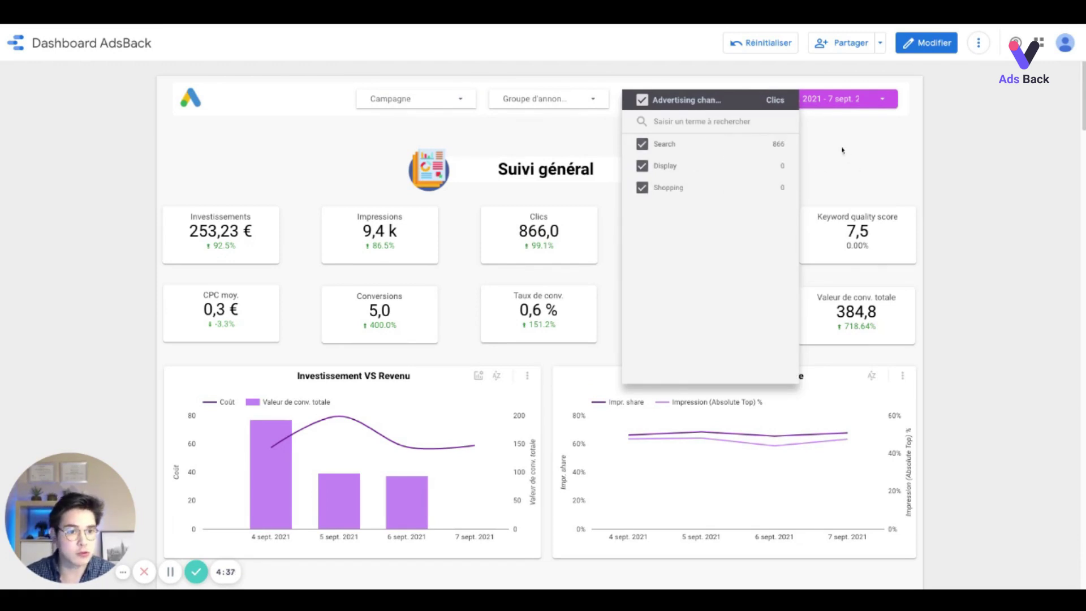
left_click(807, 138)
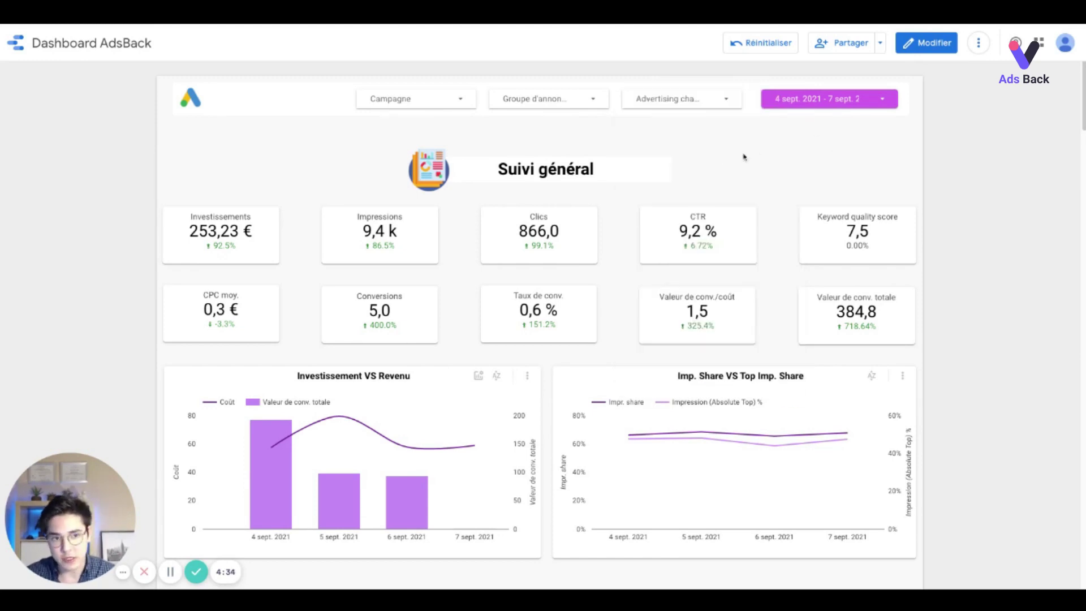
Examine the date range control's calendars and preset periods without applying a new range
left_click(832, 107)
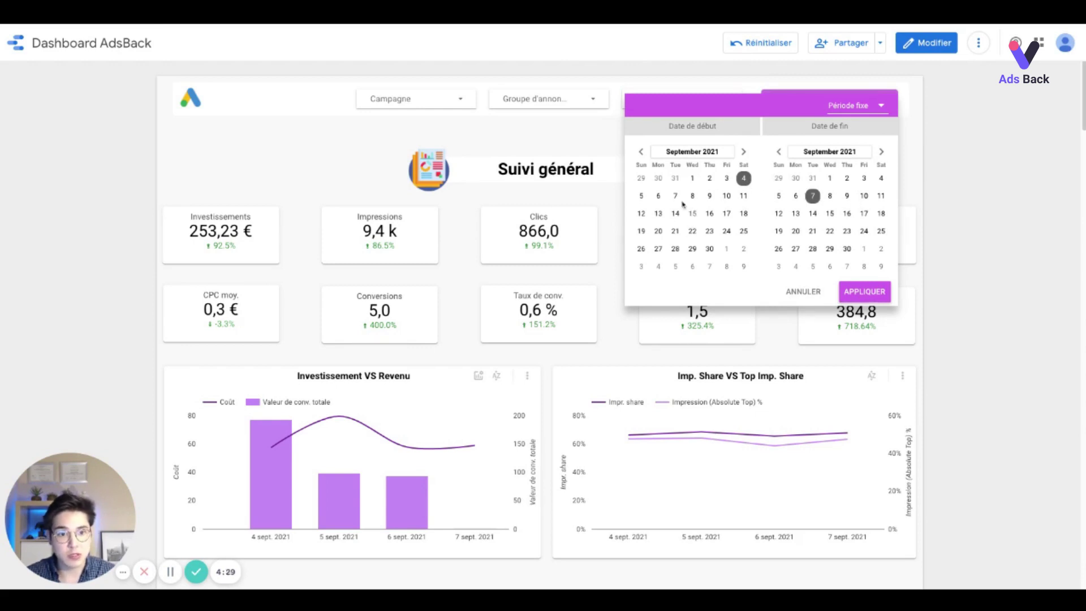
left_click(866, 108)
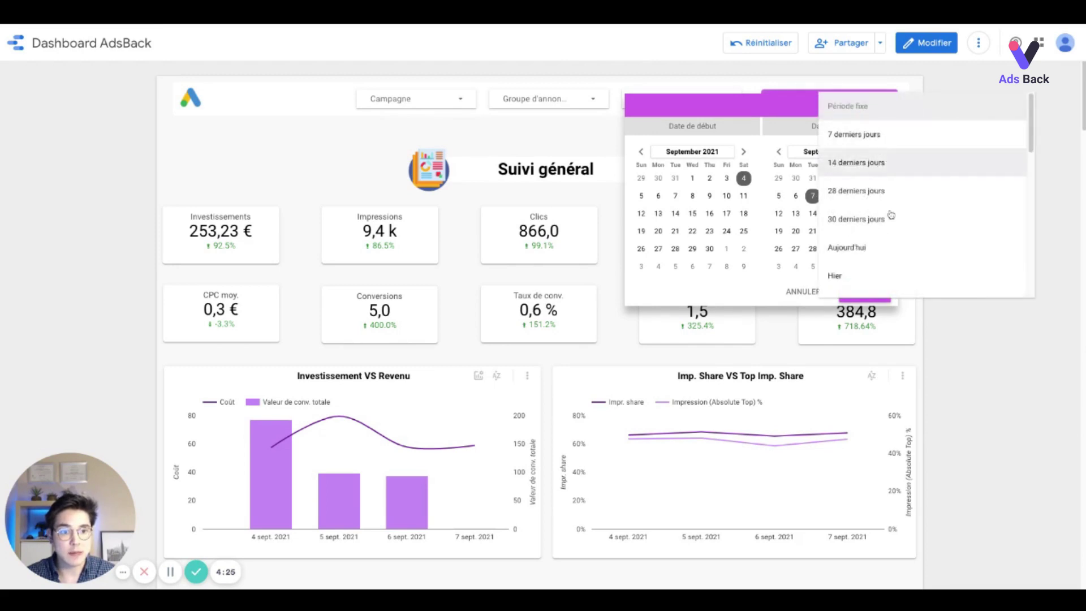
scroll(874, 230, "down", 2)
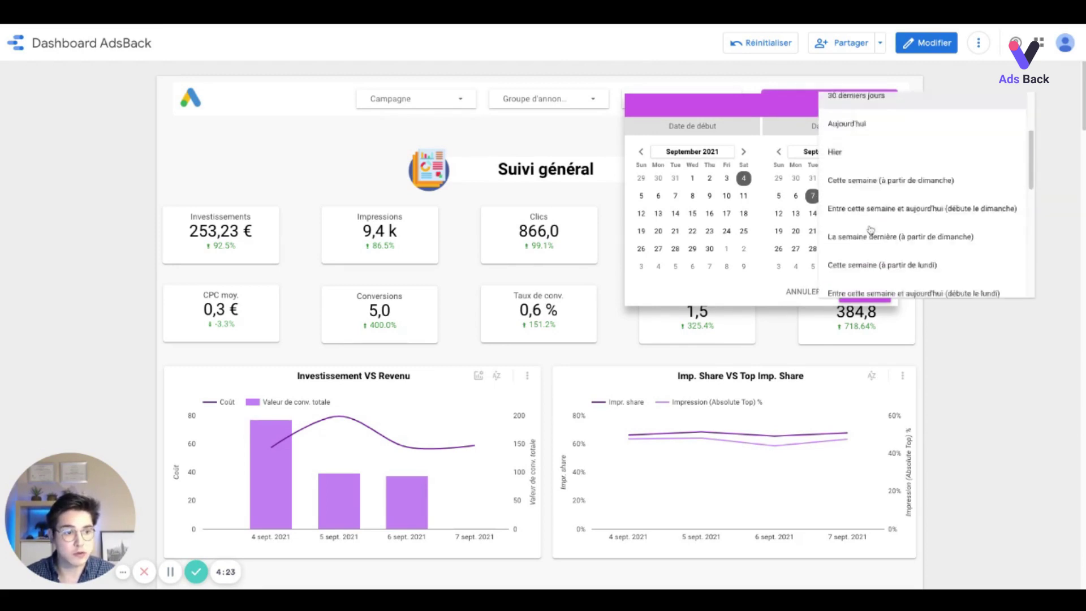
scroll(871, 229, "down", 3)
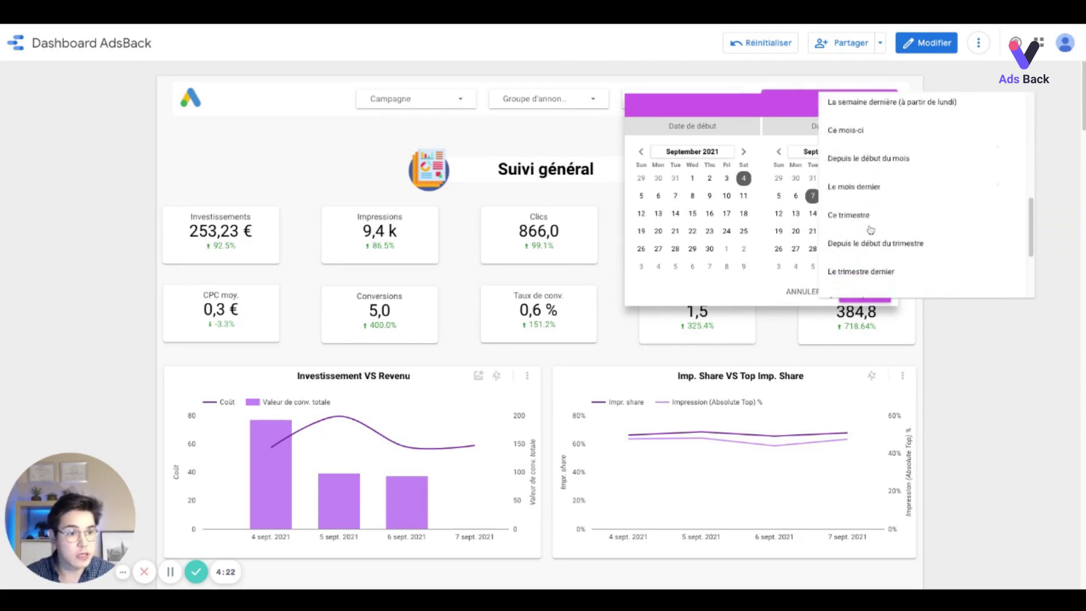
left_click(569, 135)
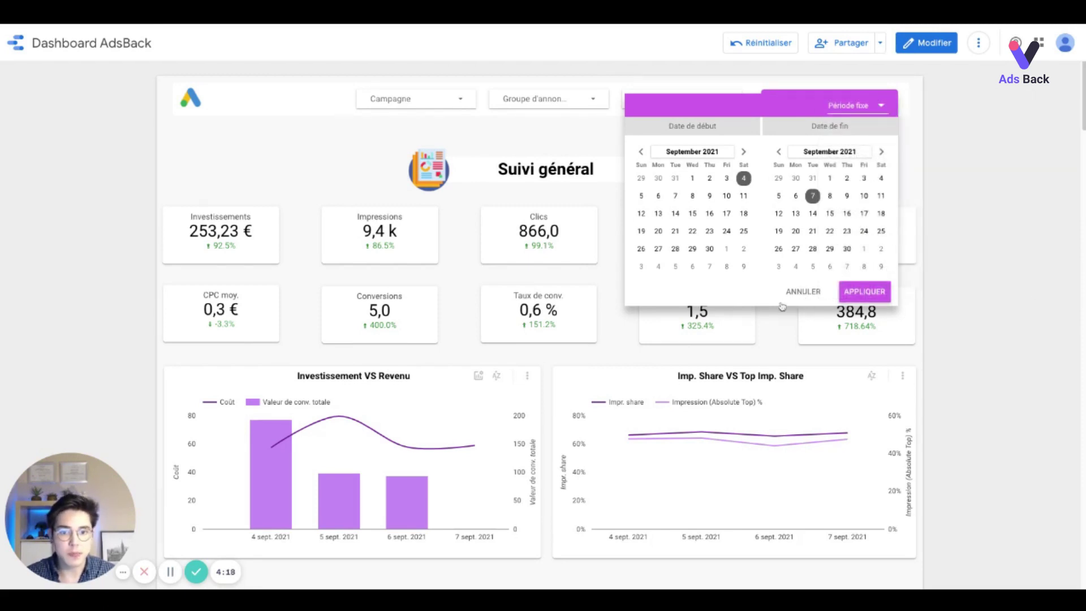
left_click(622, 341)
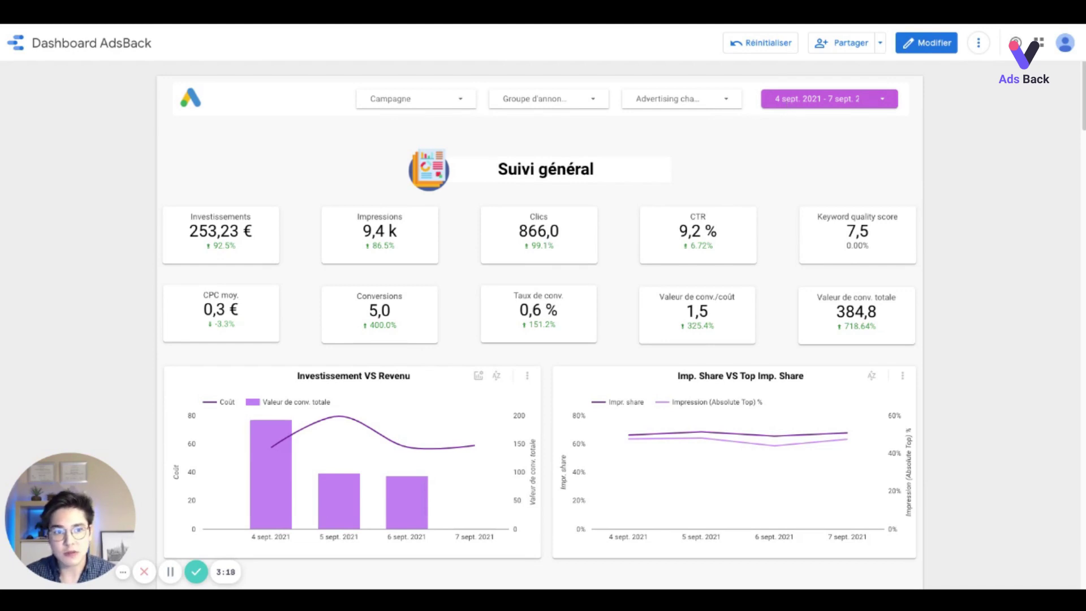
left_click(826, 98)
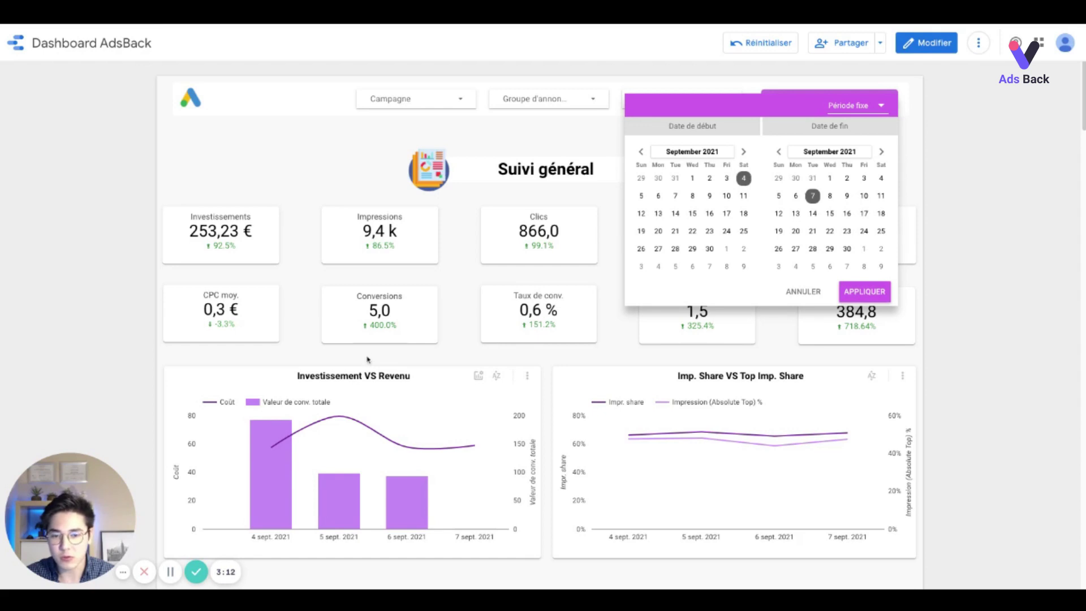
left_click(370, 336)
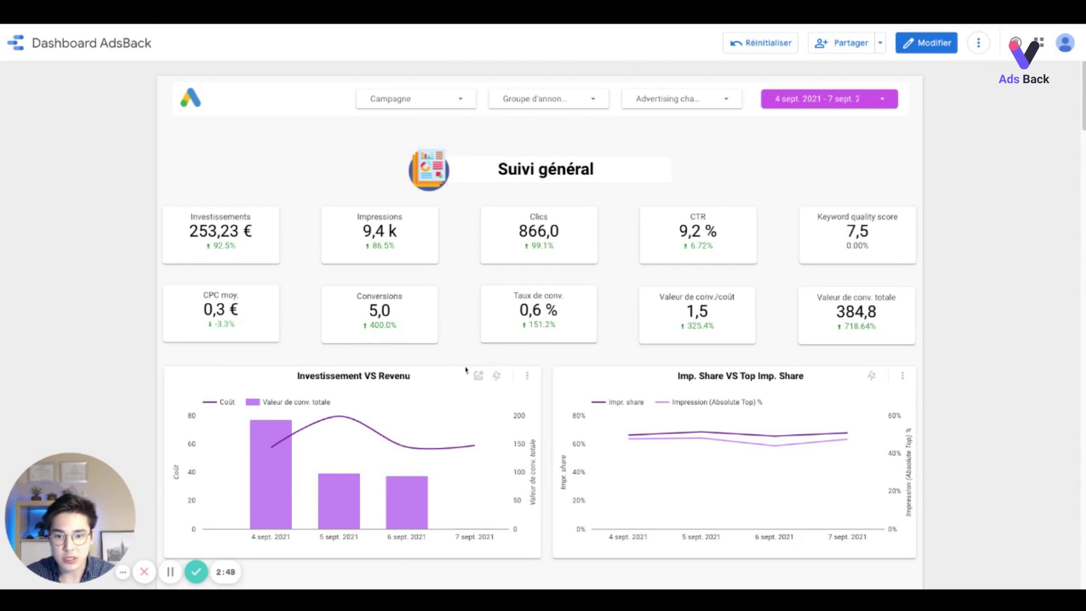
Inspect the daily data points in the Investissement VS Revenu chart and the neighbouring impression share chart
scroll(452, 348, "down", 1)
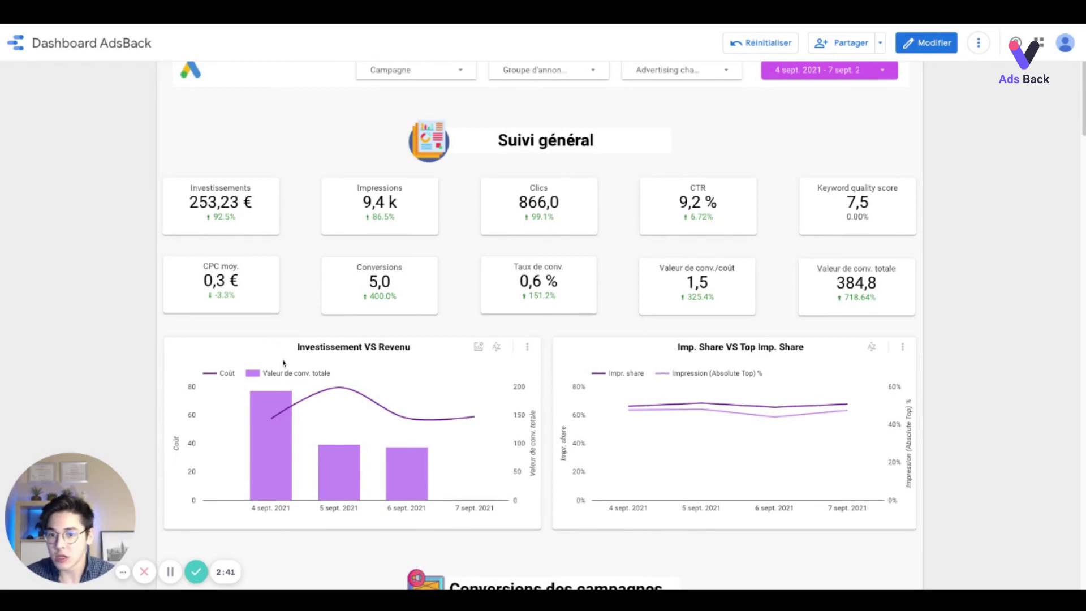
mouse_move(284, 425)
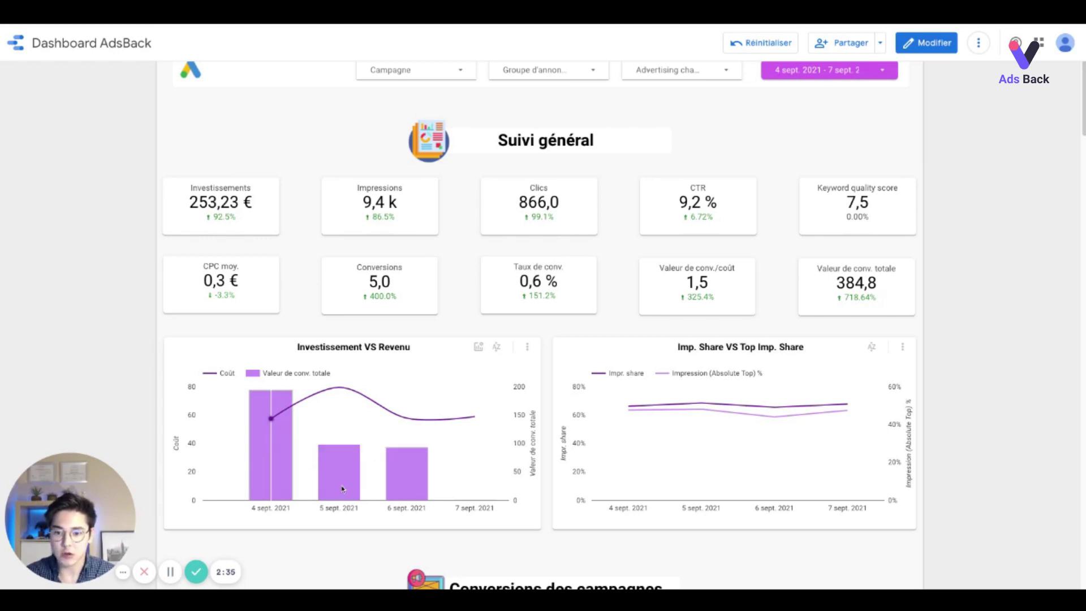
mouse_move(342, 491)
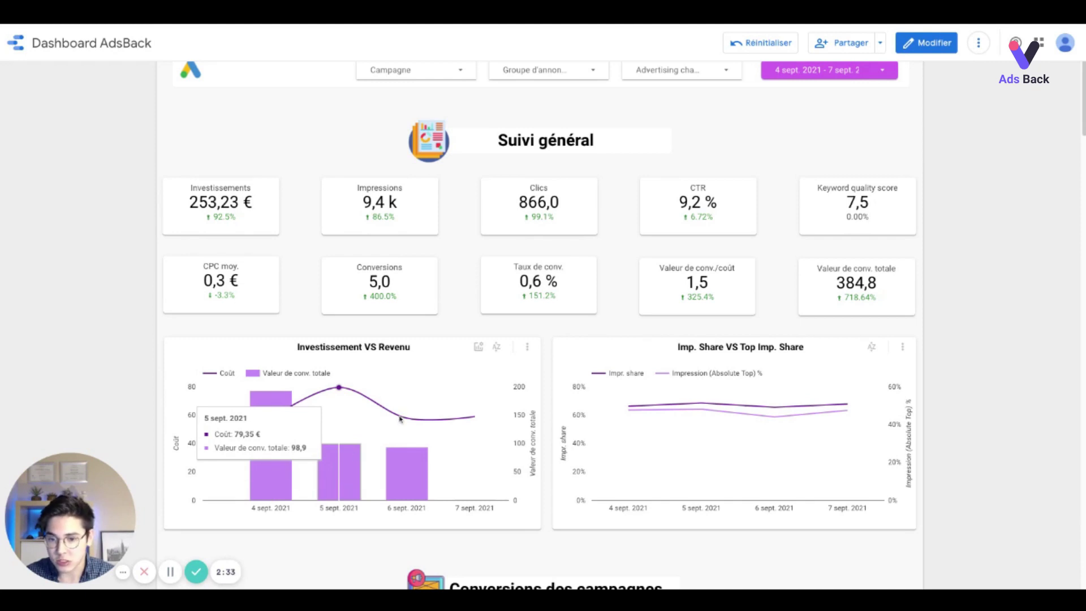
mouse_move(408, 422)
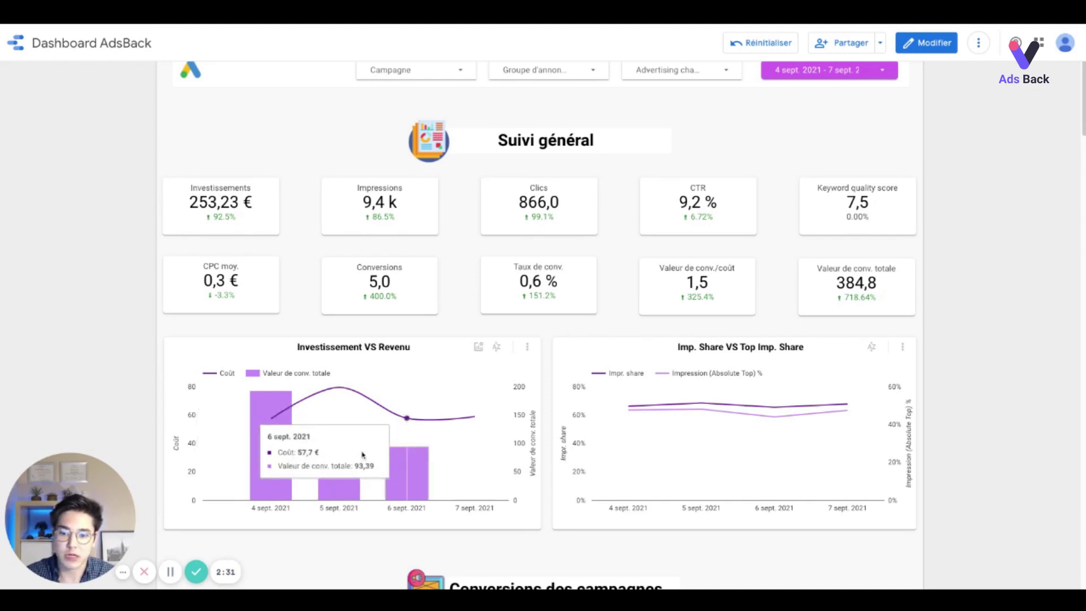
mouse_move(648, 426)
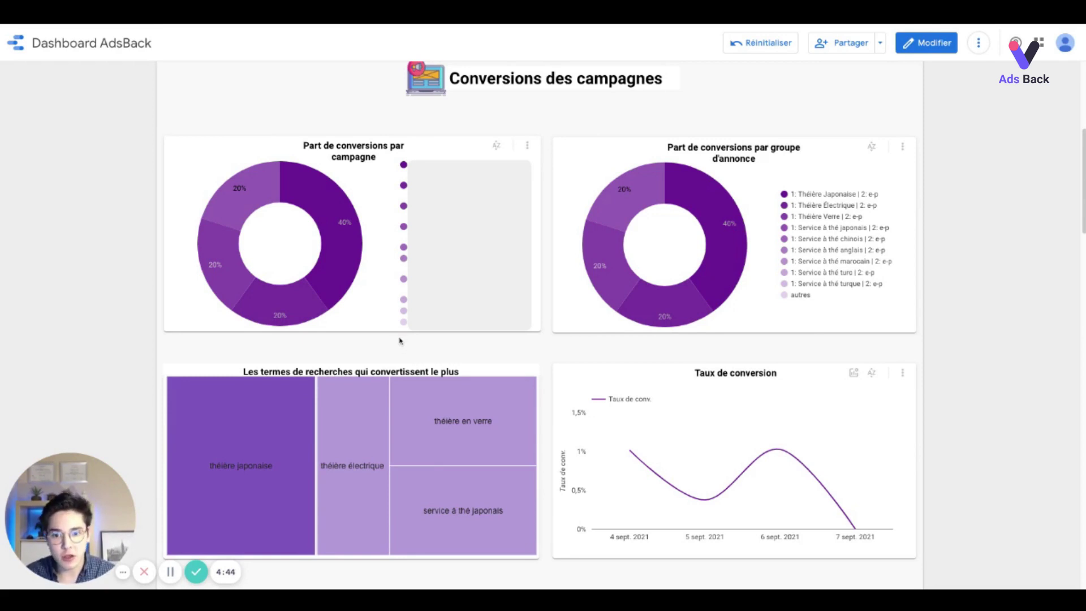
Examine the Conversions des campagnes section, including the top converting search terms and the conversion rate chart
scroll(353, 345, "down", 1)
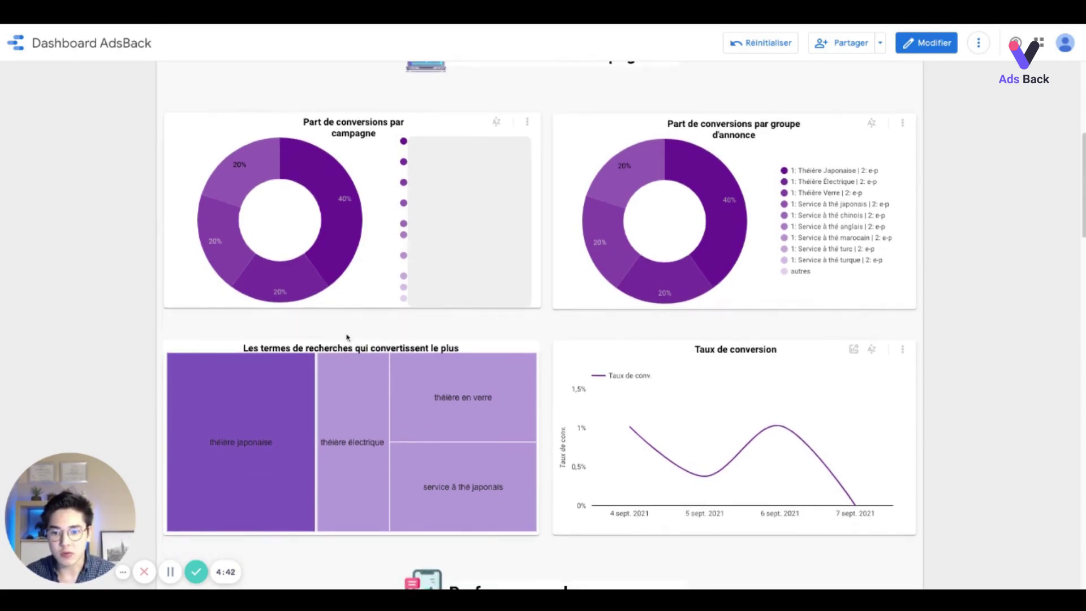
mouse_move(262, 396)
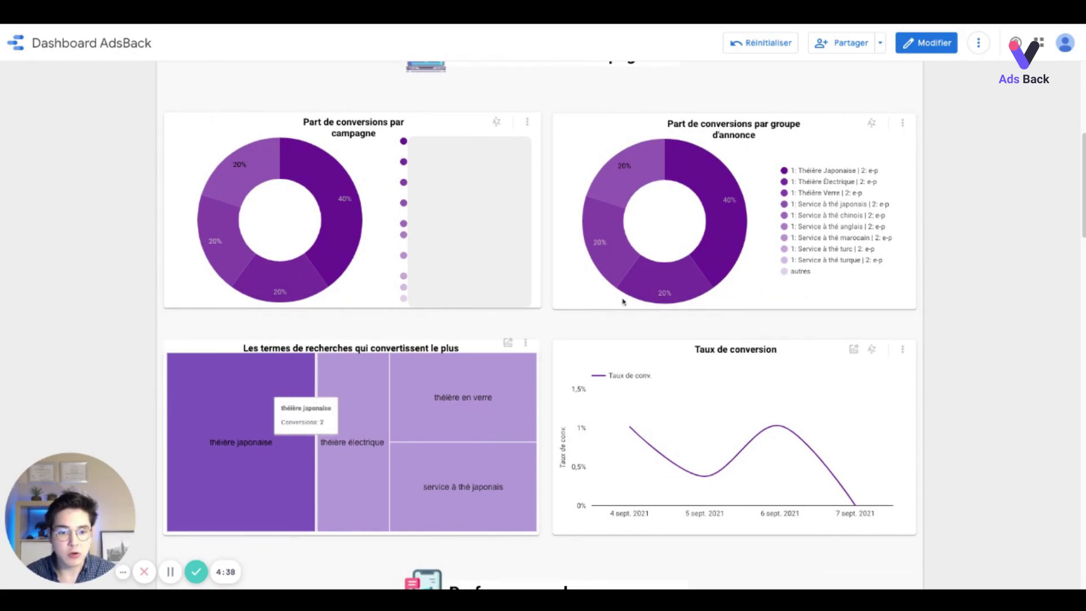
scroll(588, 328, "down", 1)
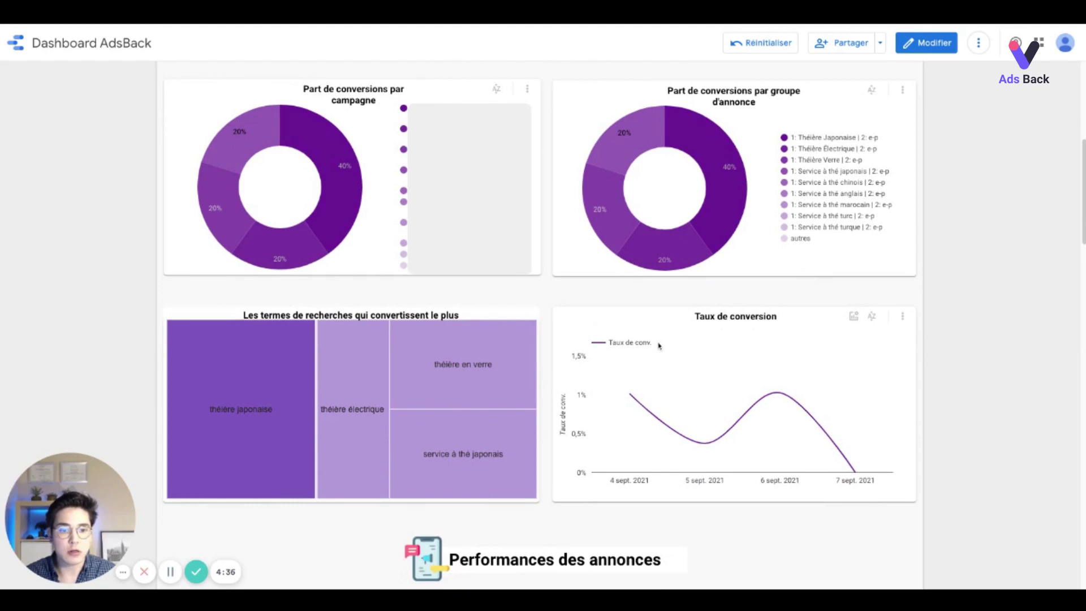
mouse_move(639, 387)
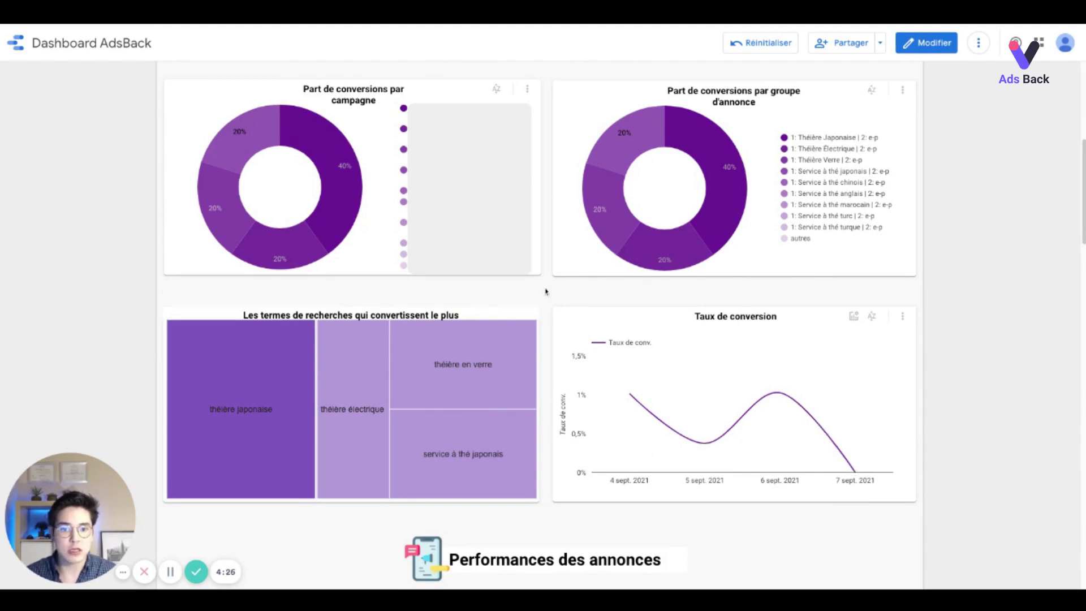
Examine the Performances des annonces section, inspecting individual points in the CTR par groupe d'annonces scatter chart
scroll(547, 291, "down", 1)
scroll(547, 291, "down", 4)
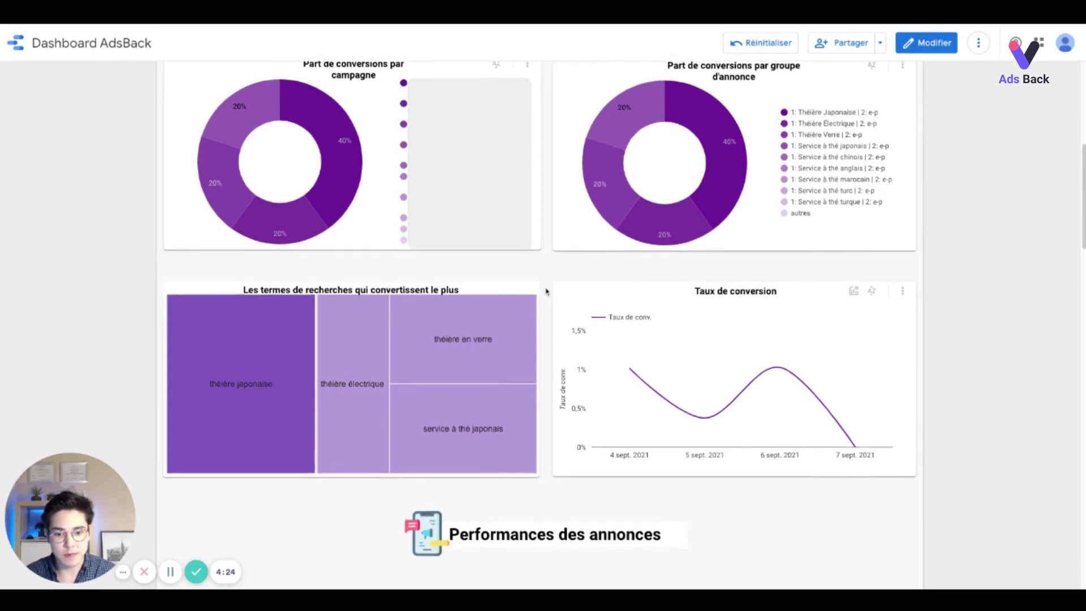
scroll(525, 349, "down", 1)
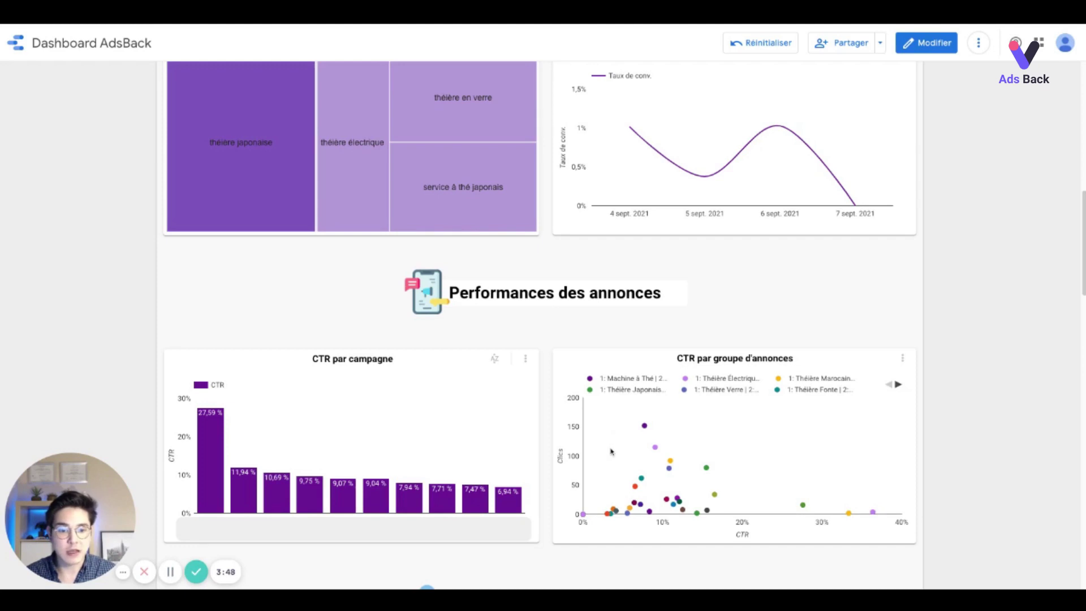
mouse_move(646, 427)
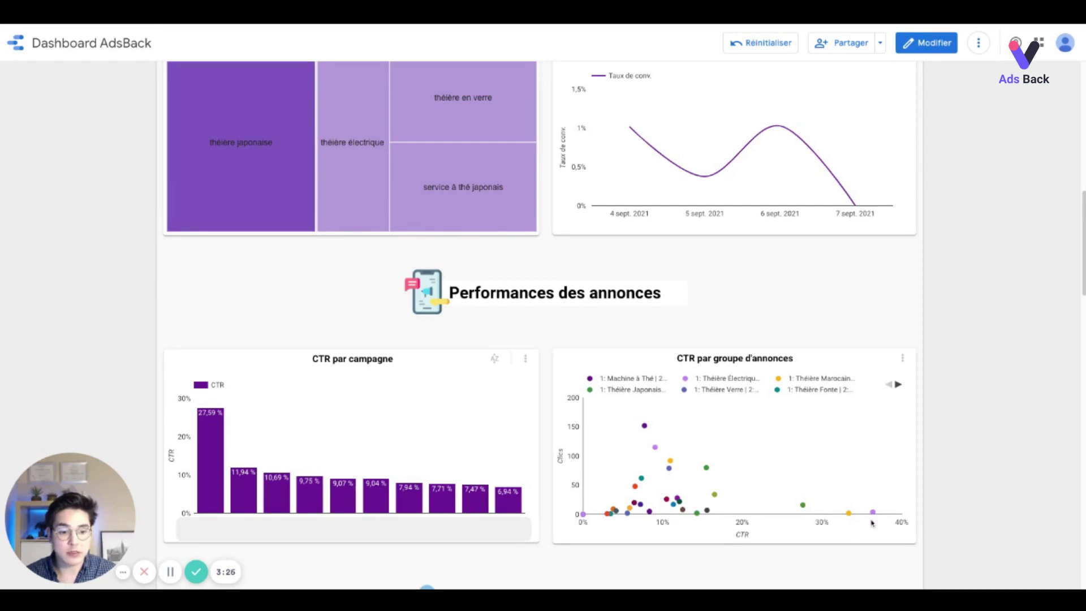
mouse_move(875, 516)
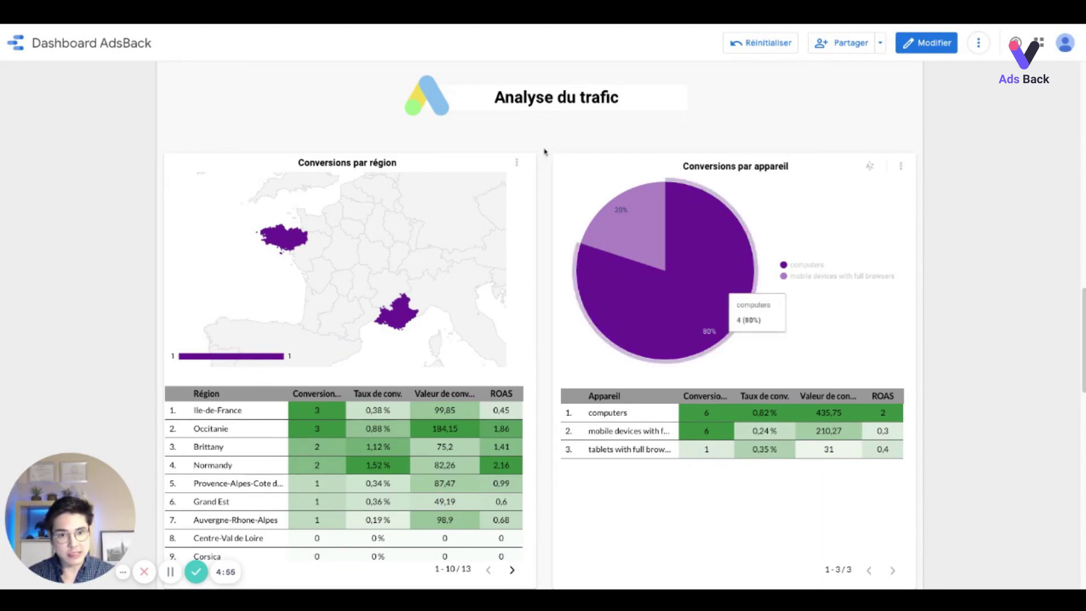
Review the Analyse du trafic charts and tables for conversions by region, device, age, gender, audience and hour of day
scroll(545, 153, "down", 2)
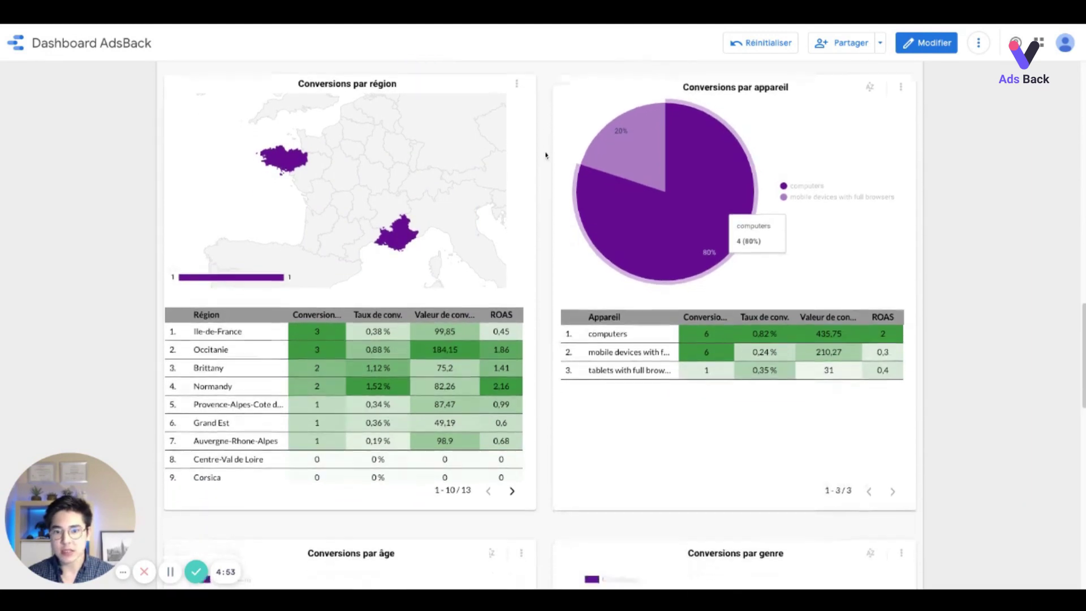
scroll(545, 153, "down", 1)
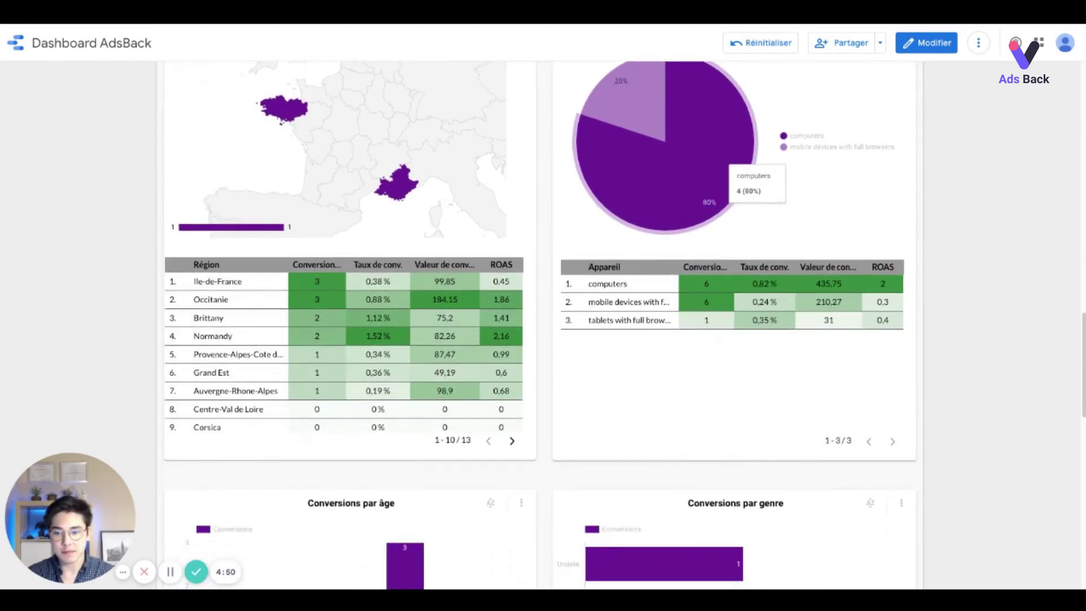
scroll(625, 325, "down", 2)
scroll(625, 325, "down", 1)
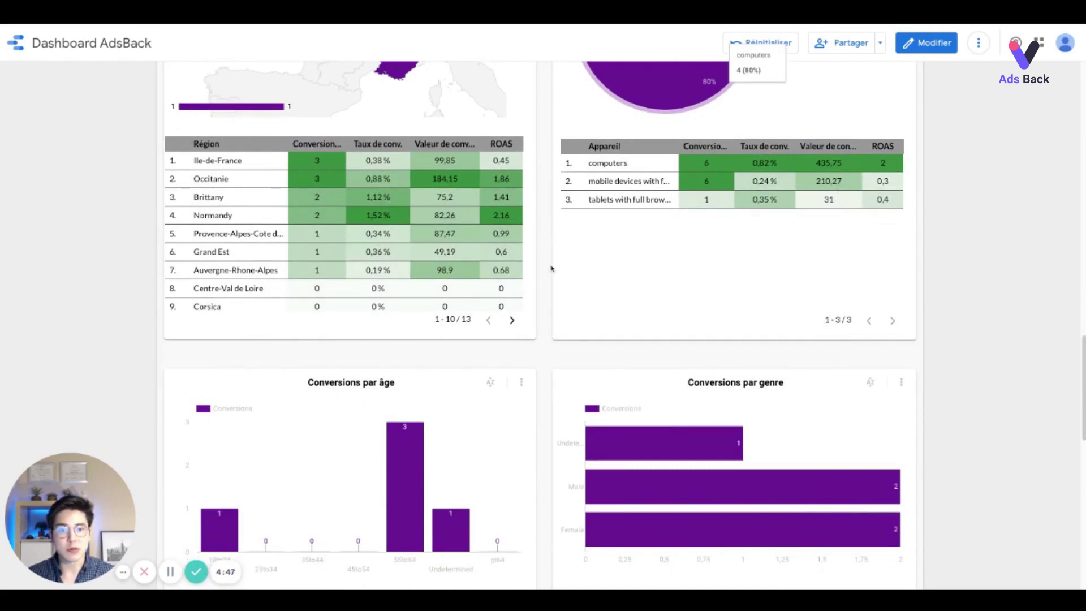
scroll(552, 291, "down", 2)
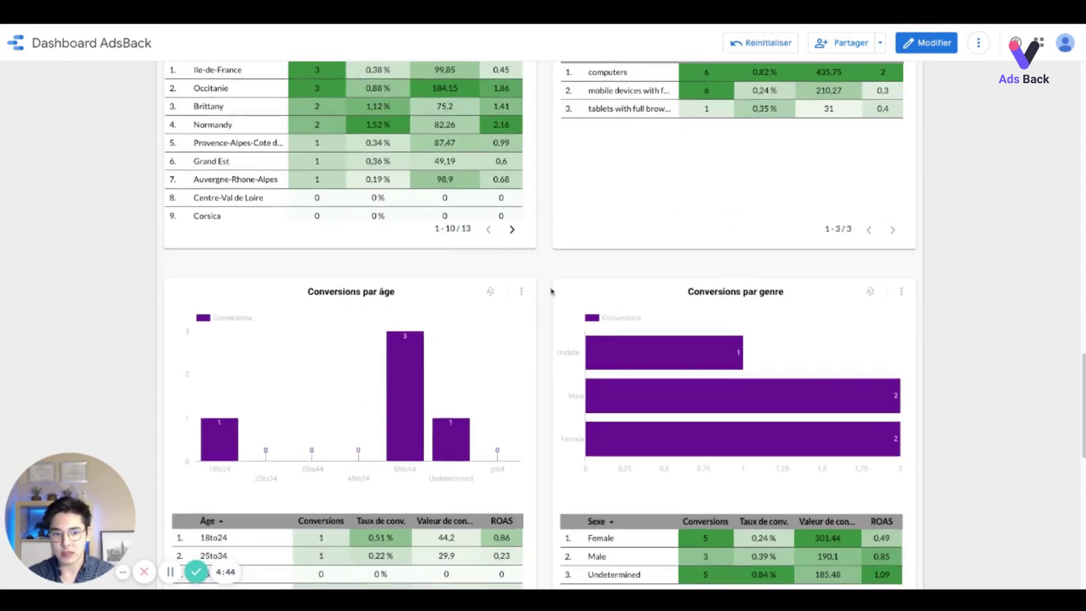
scroll(552, 291, "down", 3)
scroll(552, 288, "down", 6)
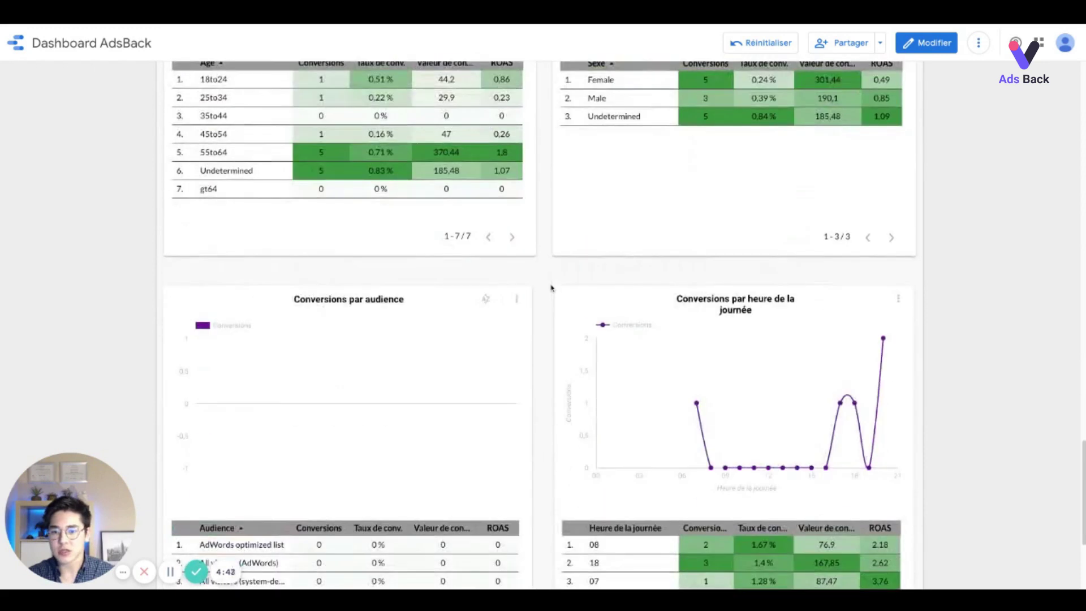
scroll(551, 288, "down", 2)
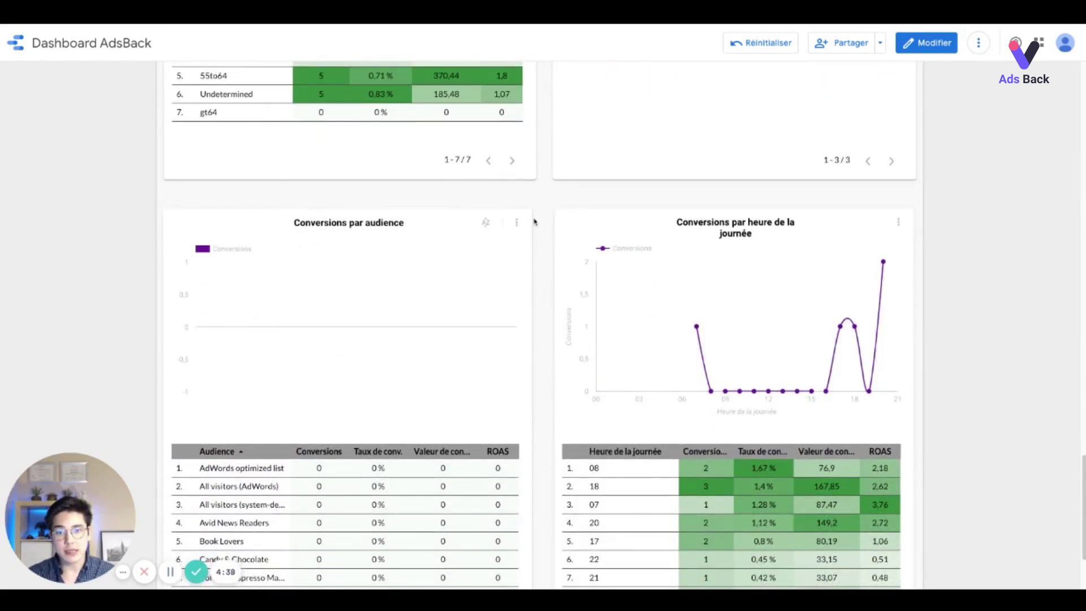
Switch the dashboard report to edit mode and open its blank Page 2
scroll(535, 224, "up", 1)
scroll(535, 223, "up", 10)
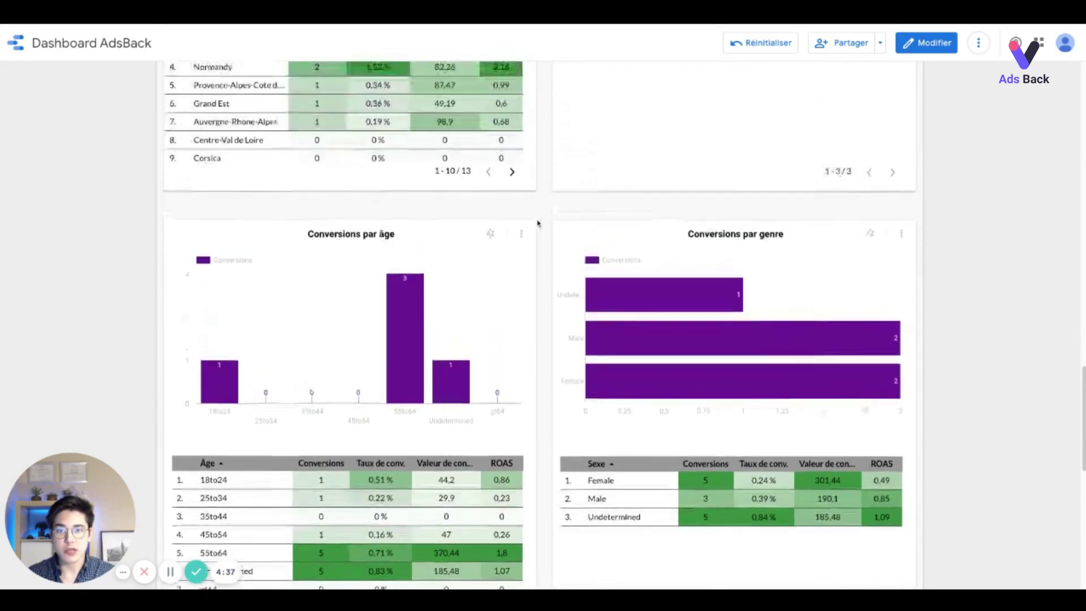
scroll(540, 221, "up", 1)
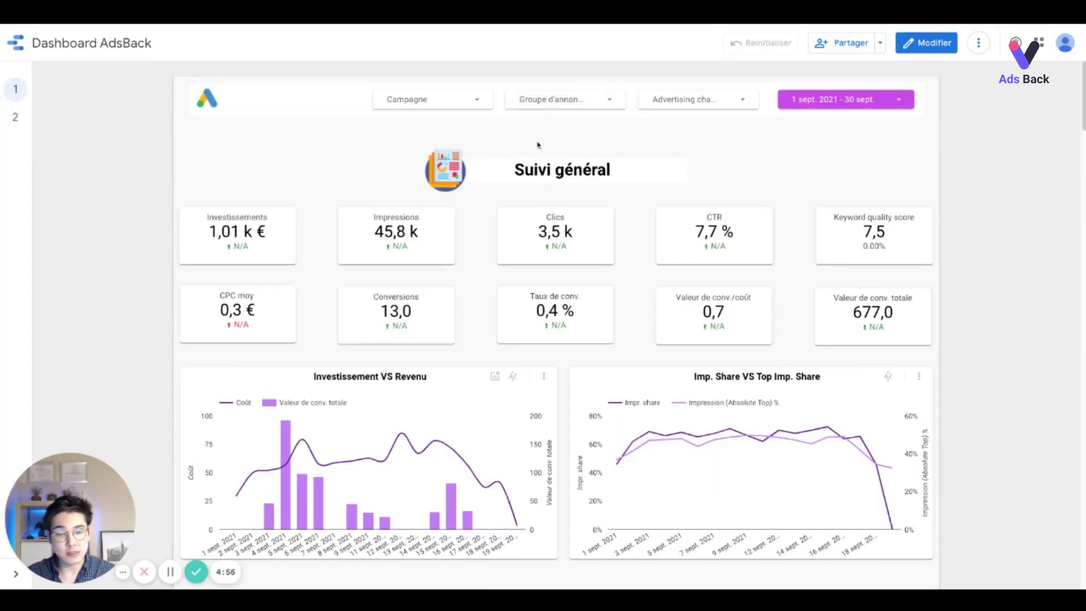
left_click(935, 52)
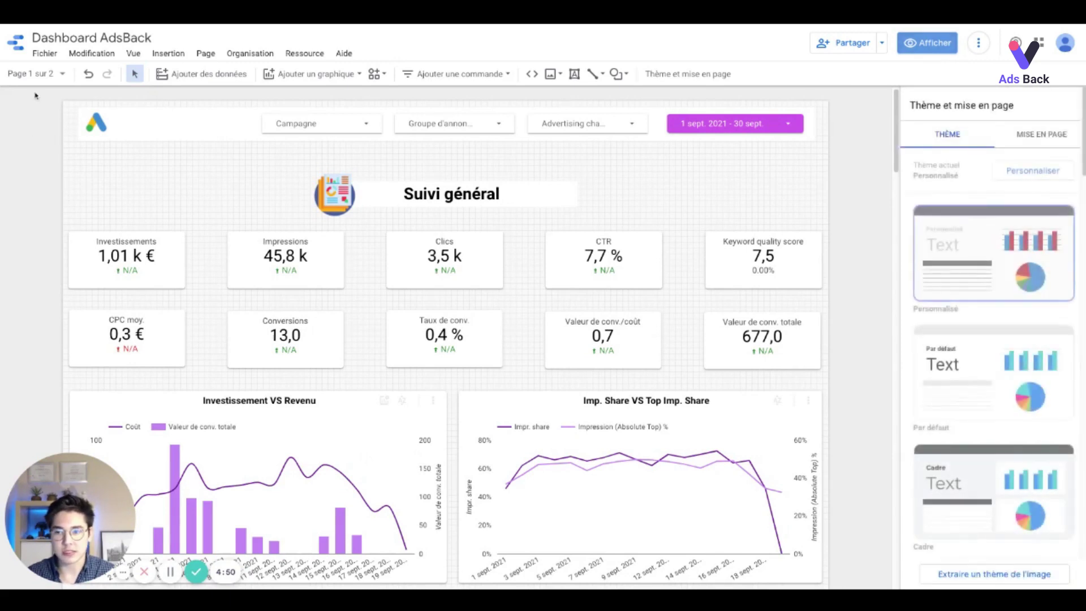
left_click(44, 75)
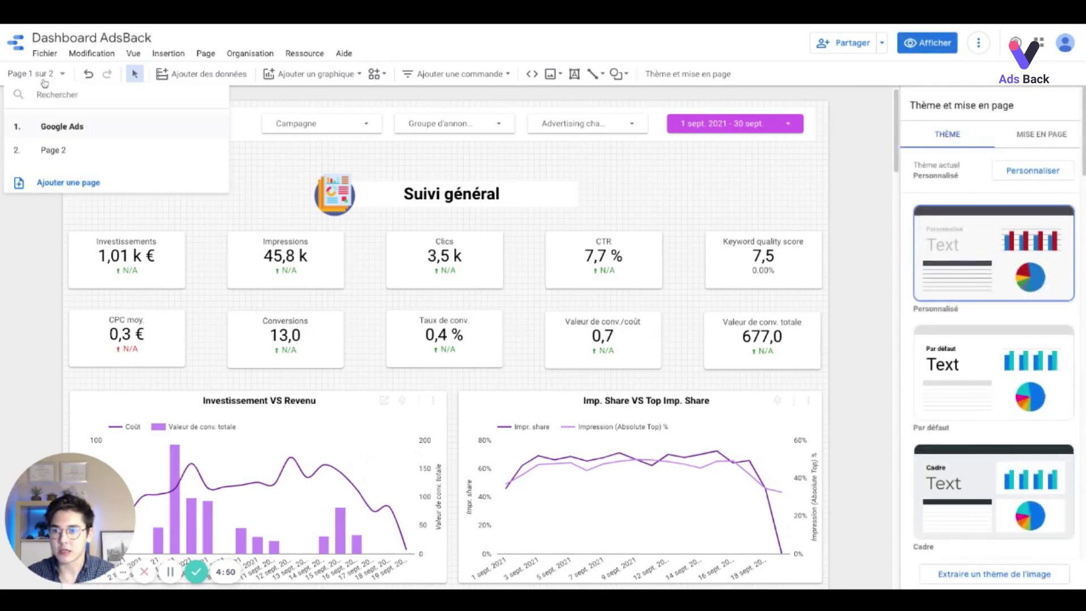
left_click(87, 156)
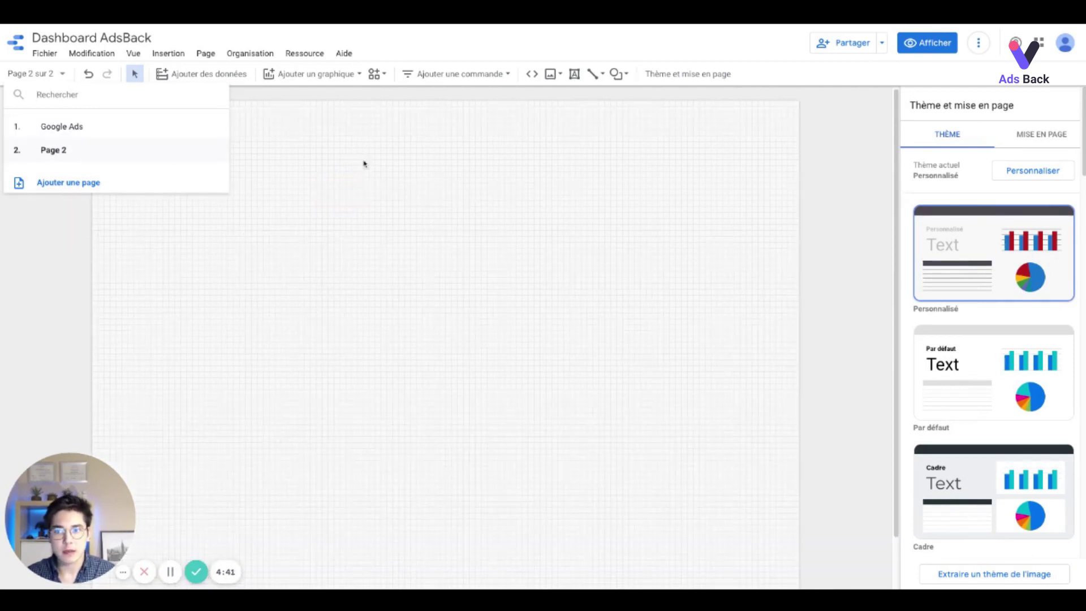
left_click(367, 132)
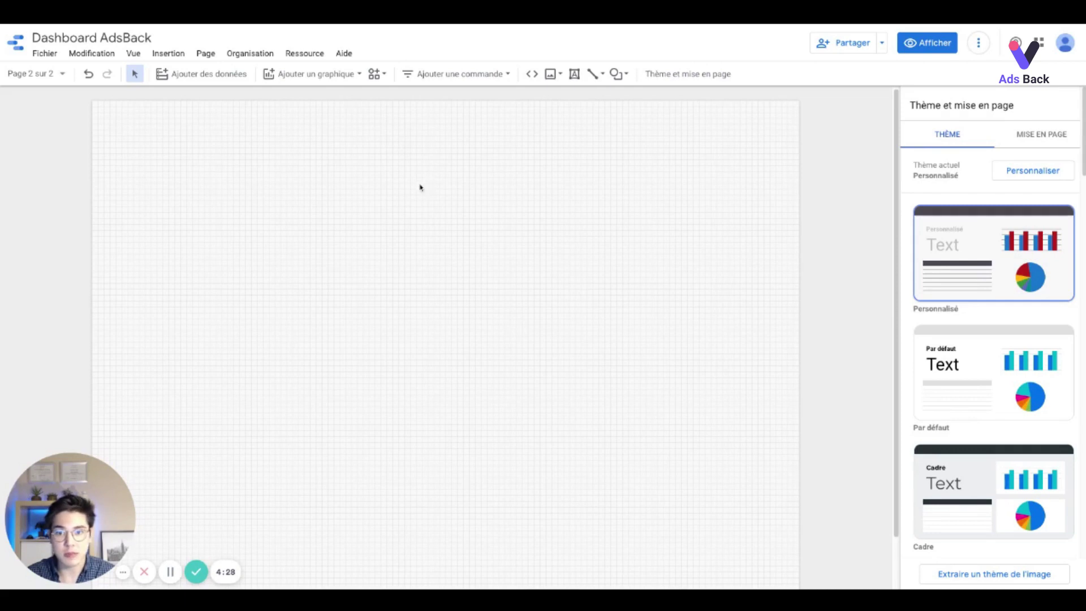
Examine the Google connectors offered for adding data to the report, leaving without adding one
left_click(213, 82)
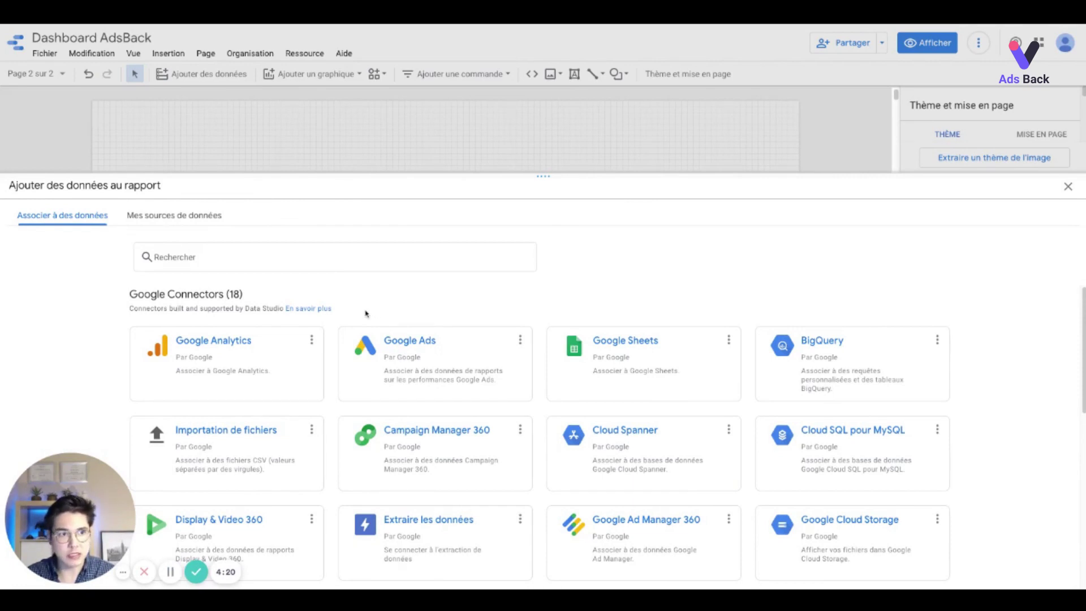
scroll(711, 288, "down", 1)
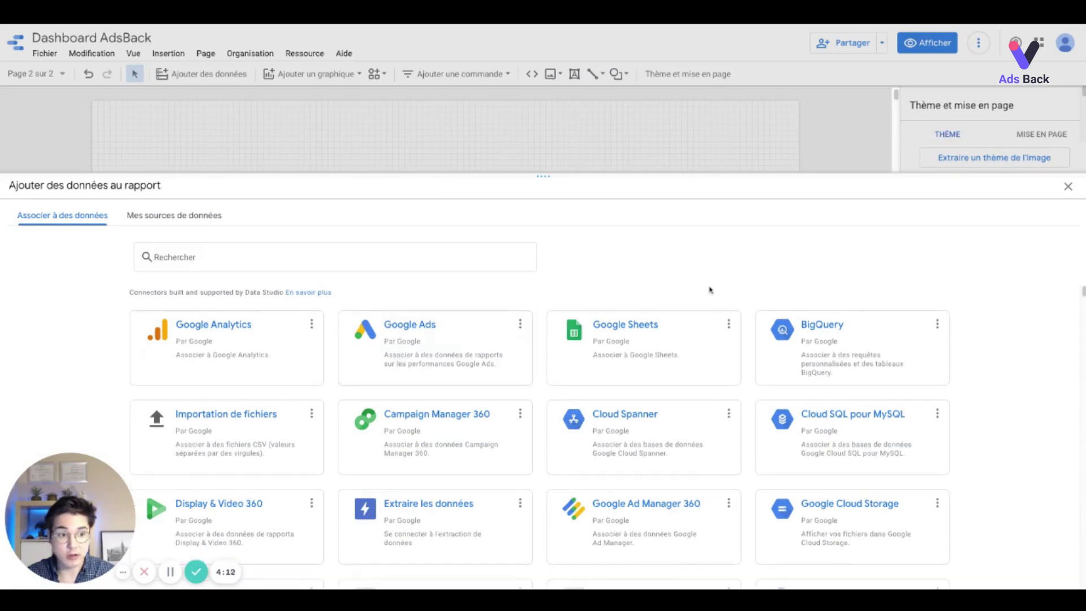
scroll(423, 402, "up", 1)
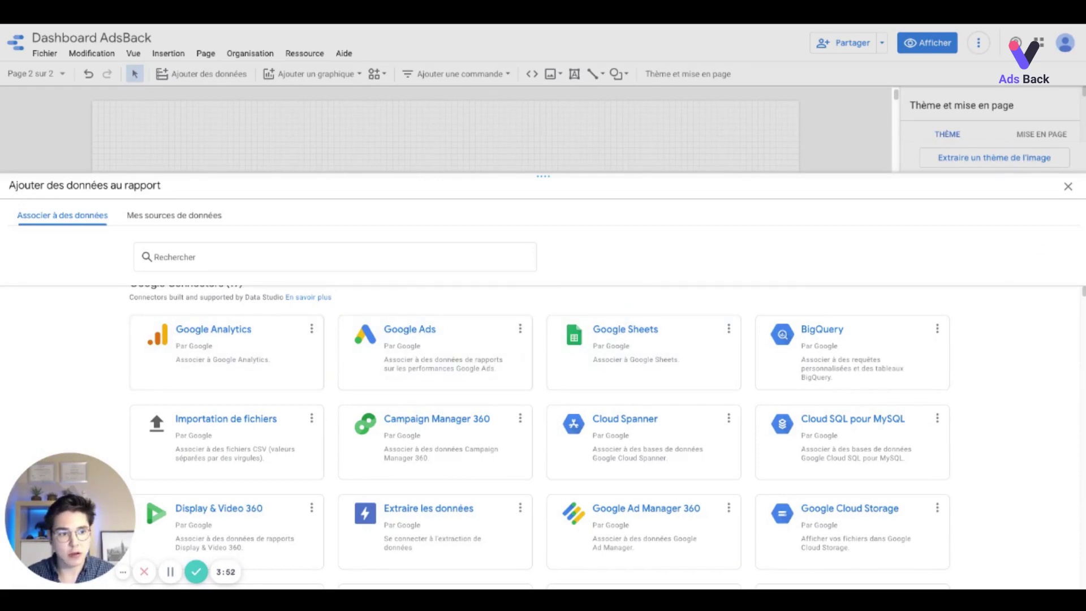
left_click(1068, 188)
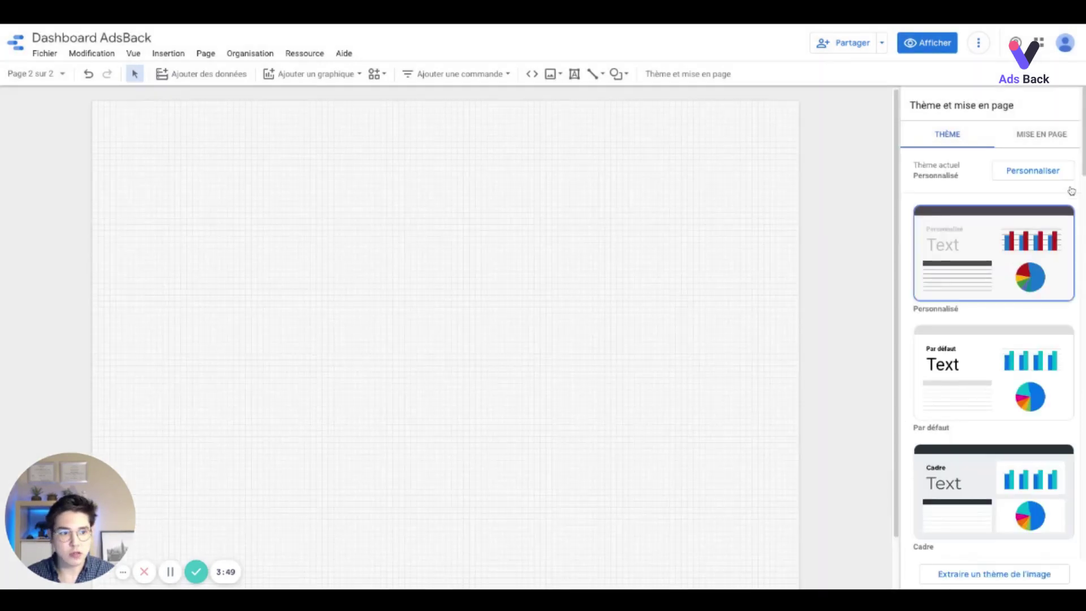
Review the available chart types and insert a plain table near the upper middle of Page 2
left_click(320, 76)
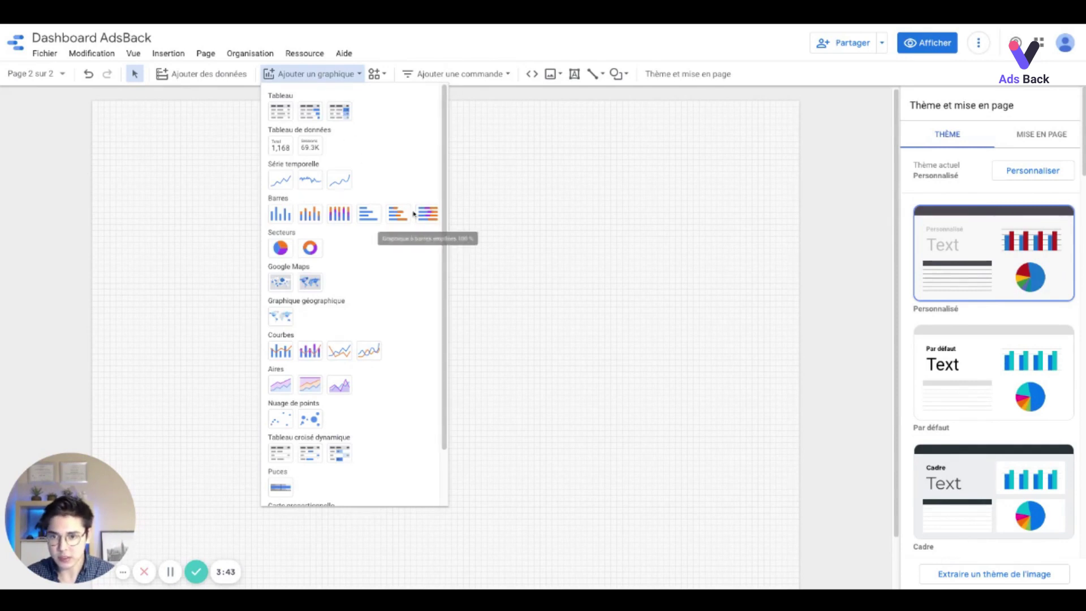
scroll(414, 213, "down", 1)
scroll(413, 213, "down", 2)
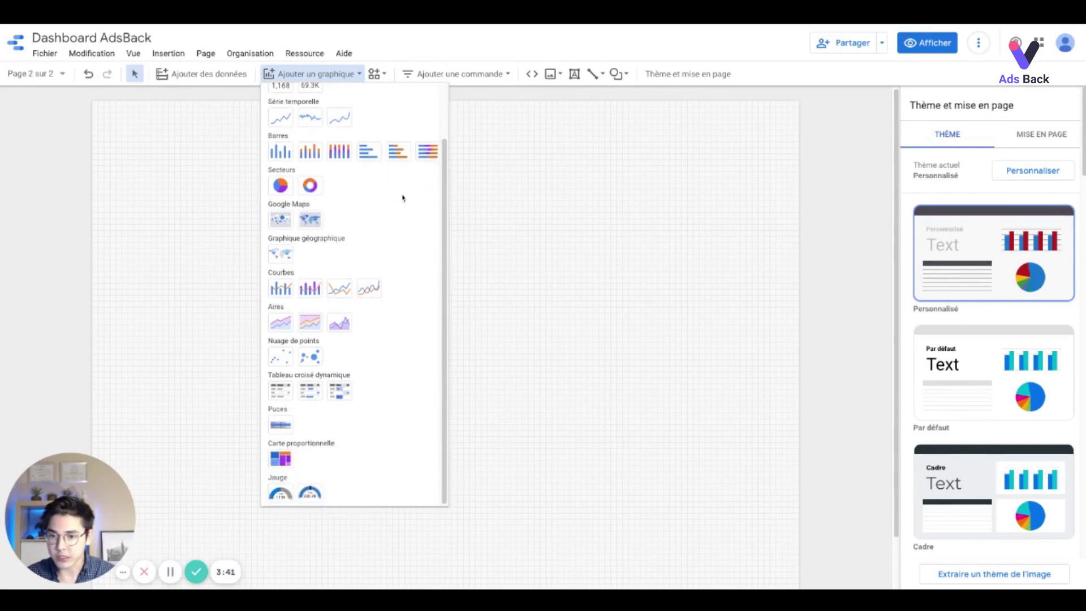
scroll(396, 220, "up", 2)
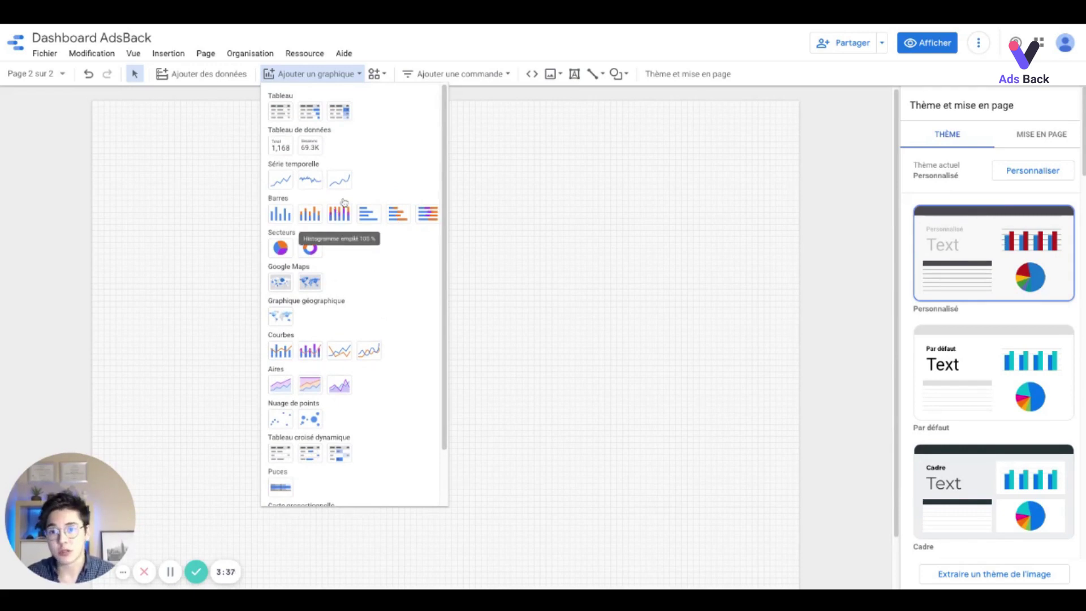
left_click(288, 113)
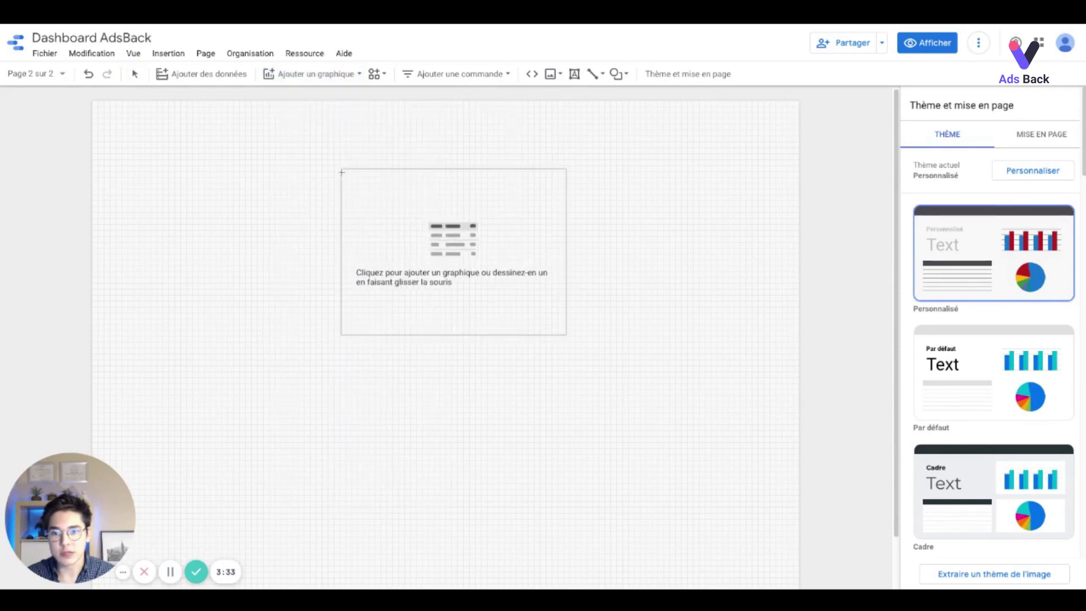
left_click(324, 152)
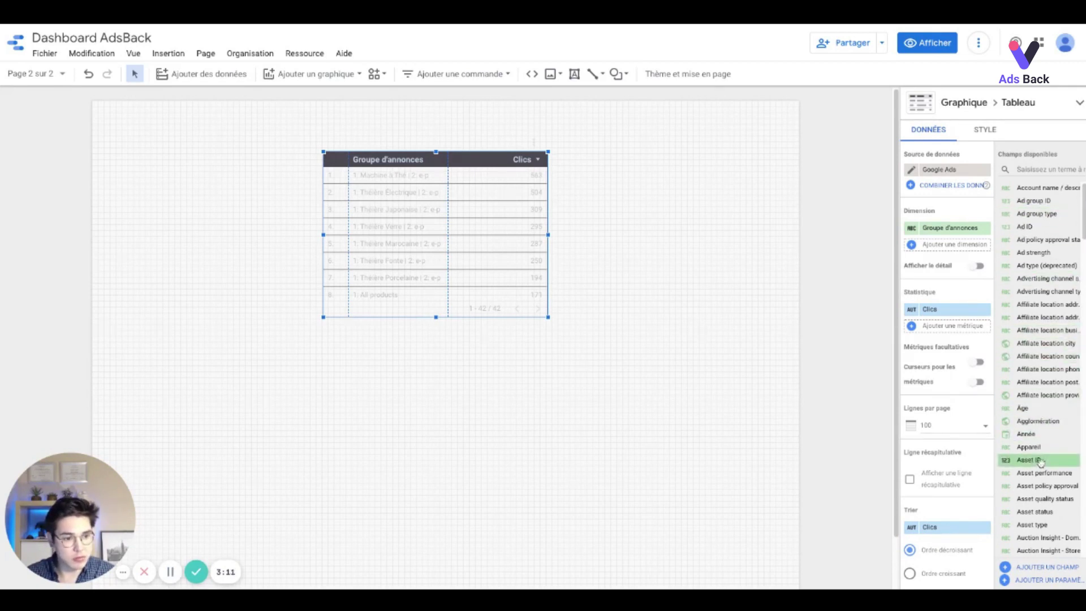
Create a new calculated field in the Google Ads data source with the formula Clics / Impressions
scroll(1036, 452, "down", 1)
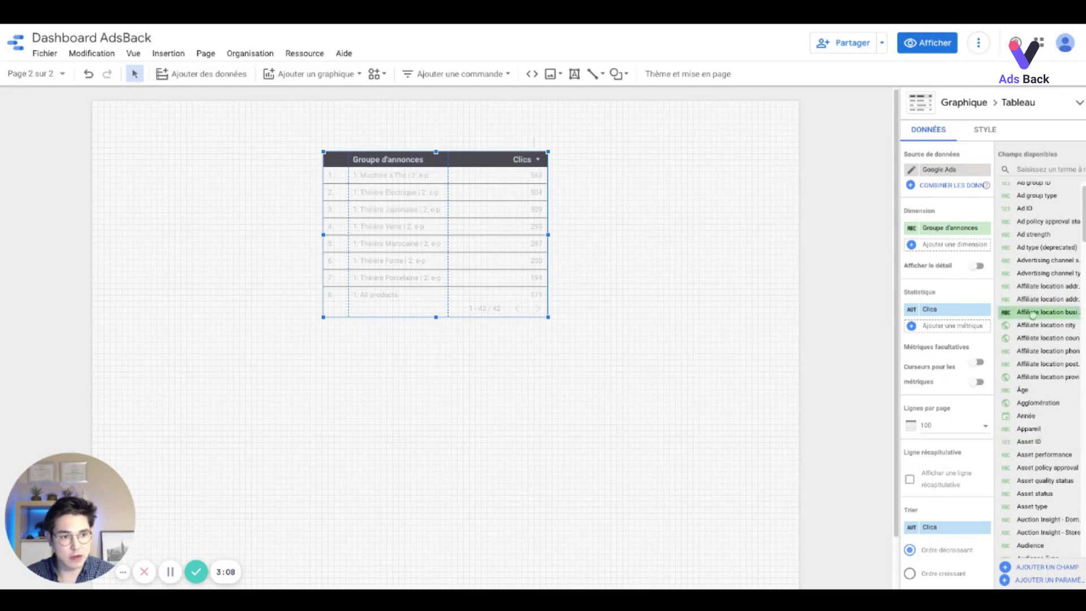
scroll(1039, 277, "down", 10)
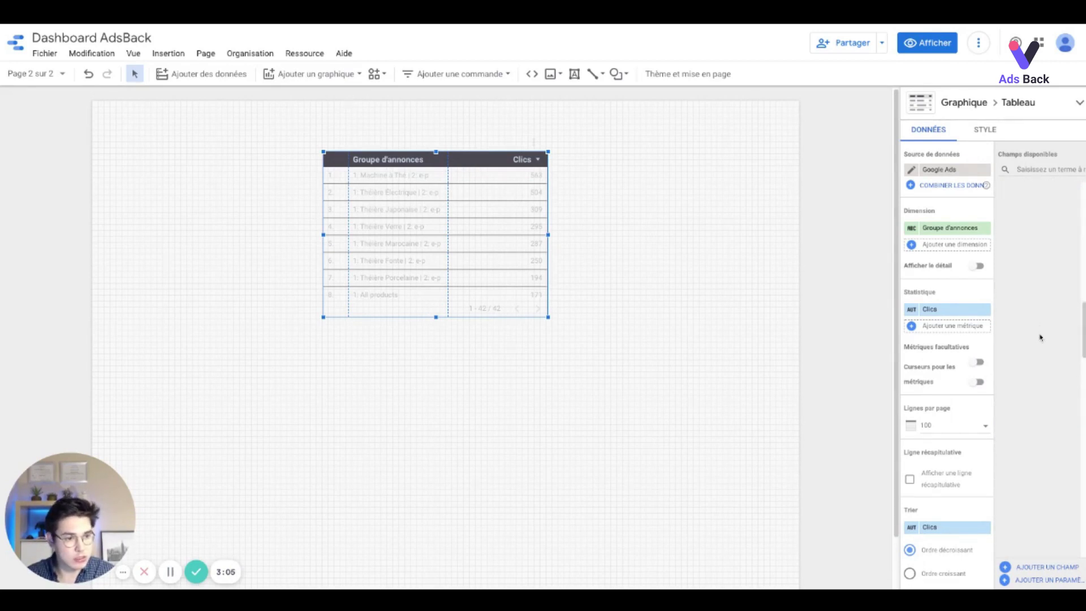
scroll(1040, 334, "down", 5)
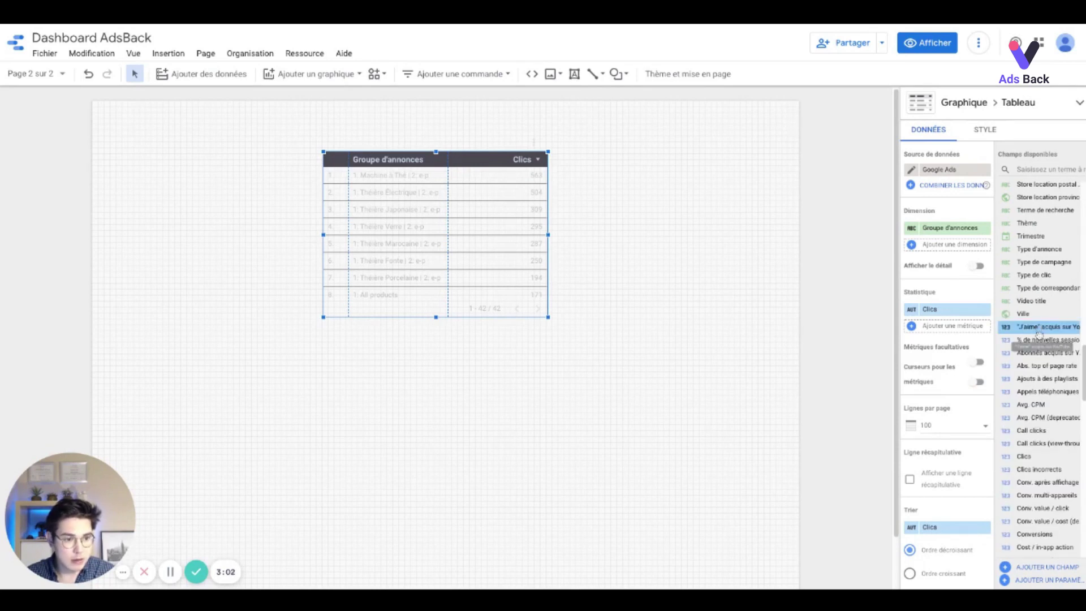
scroll(1030, 390, "down", 1)
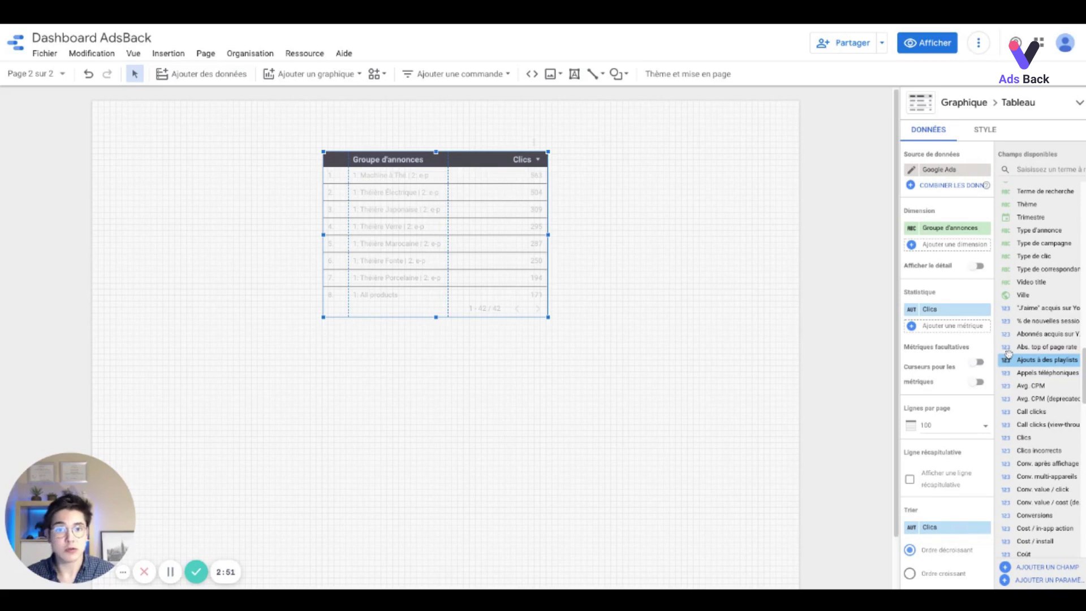
left_click(1032, 569)
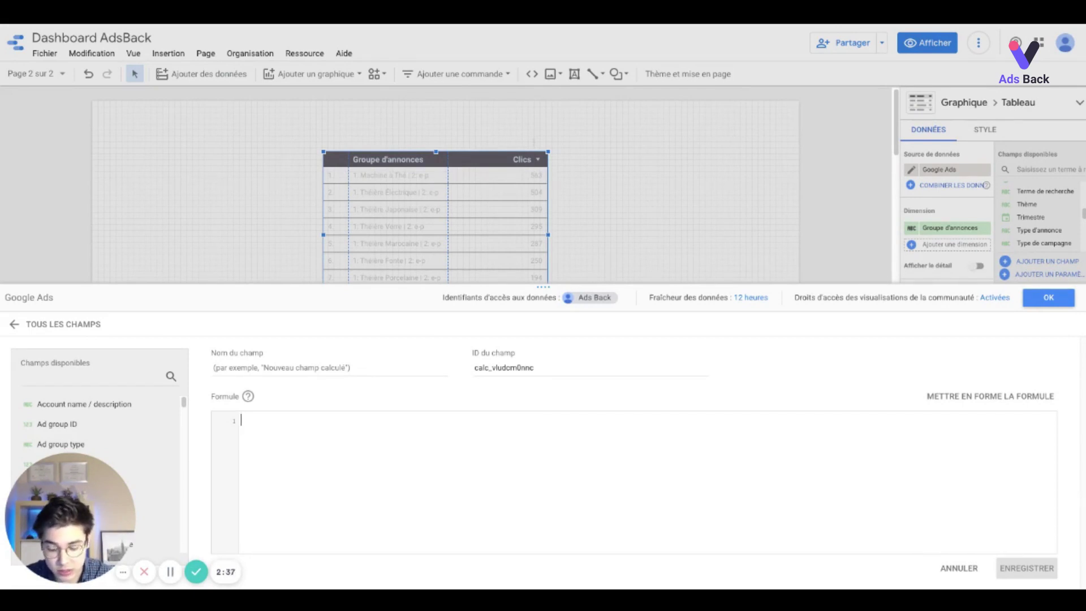
type("Clics /")
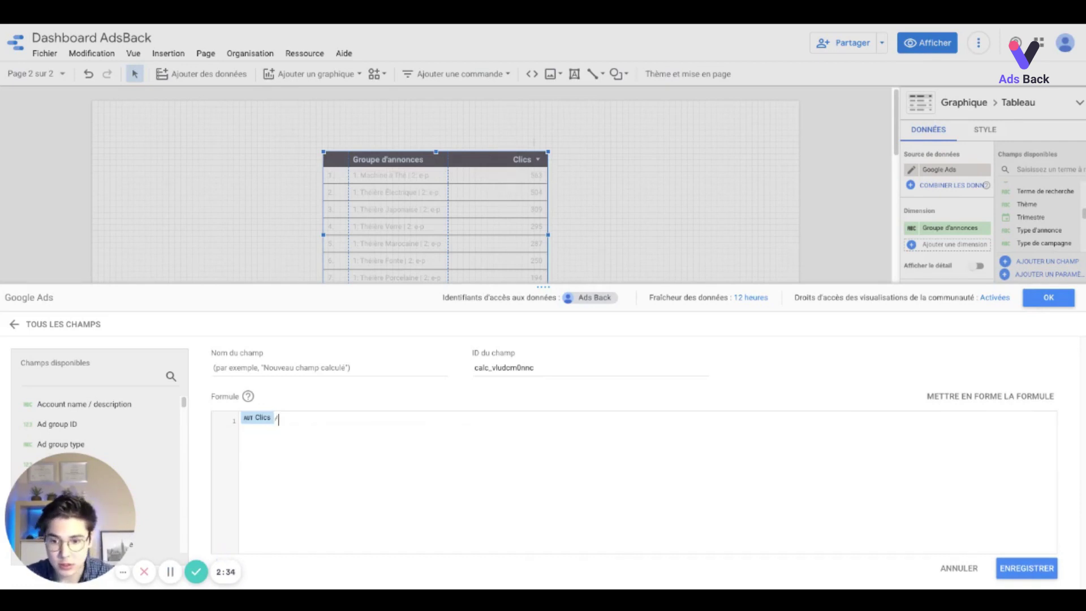
type("1mpress")
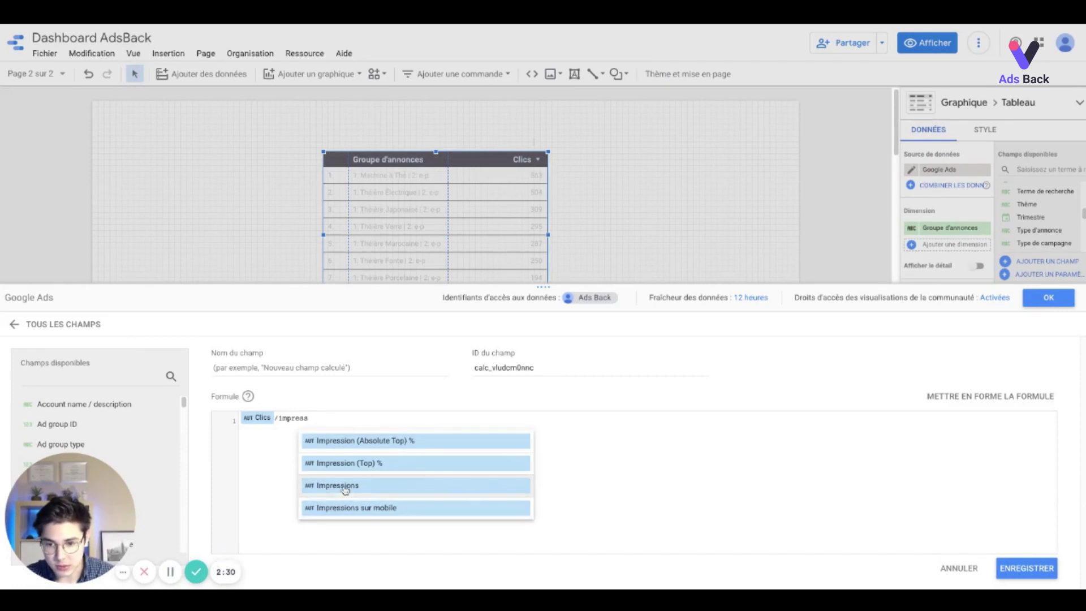
left_click(342, 487)
Name the calculated field "ctr test", save it and return to the report
left_click(283, 371)
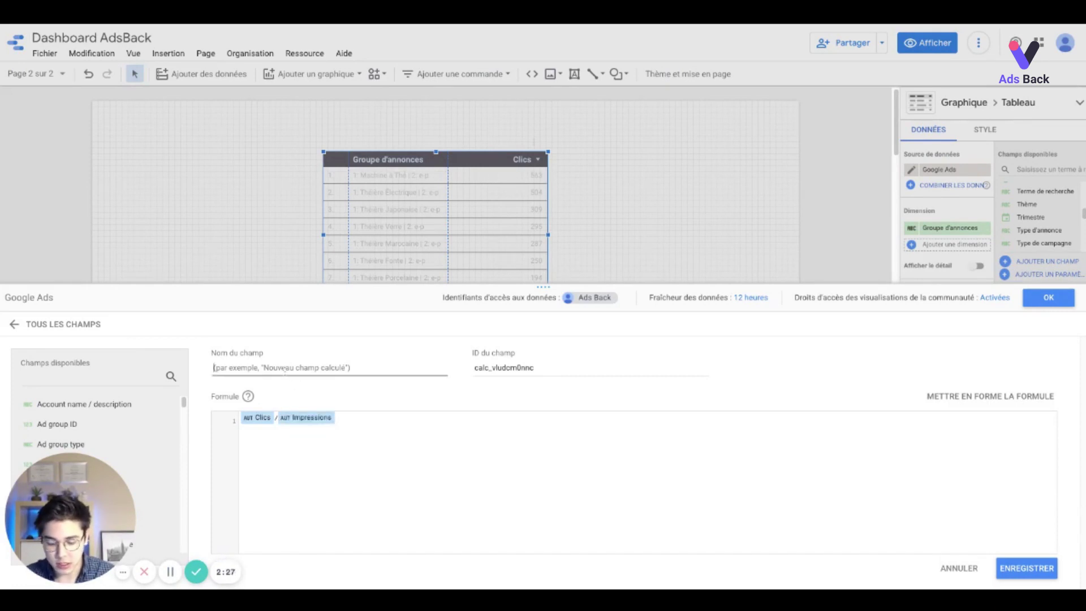
type("ctr")
left_click(1025, 568)
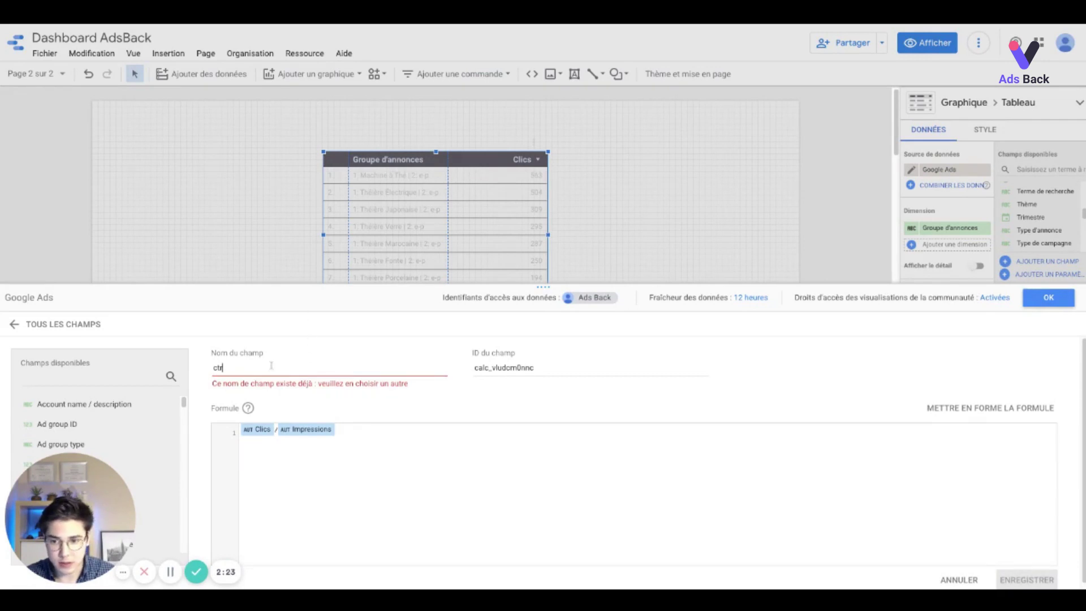
type("test")
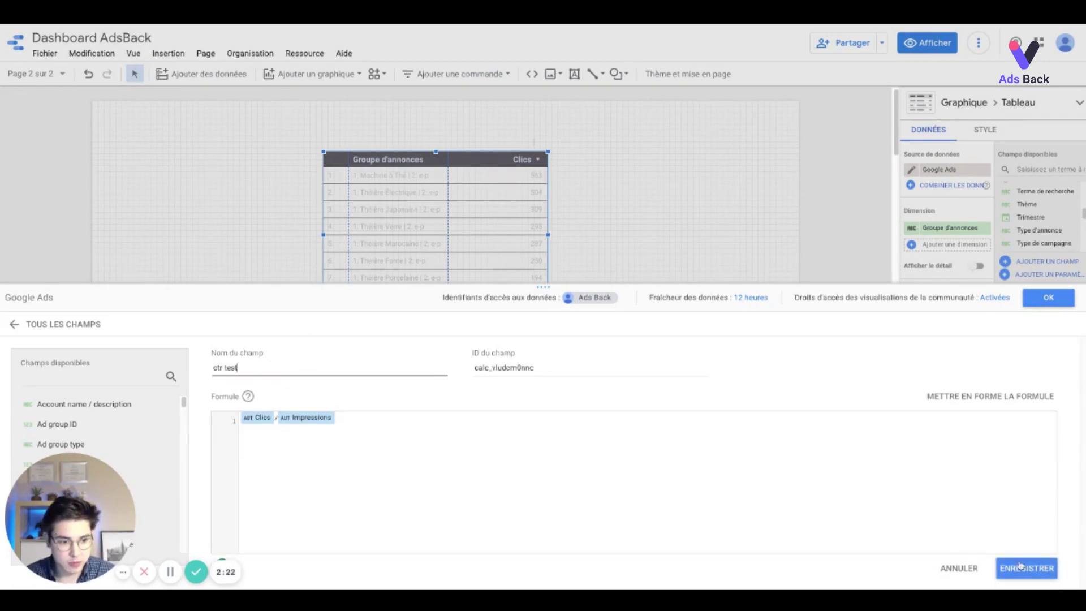
left_click(1022, 567)
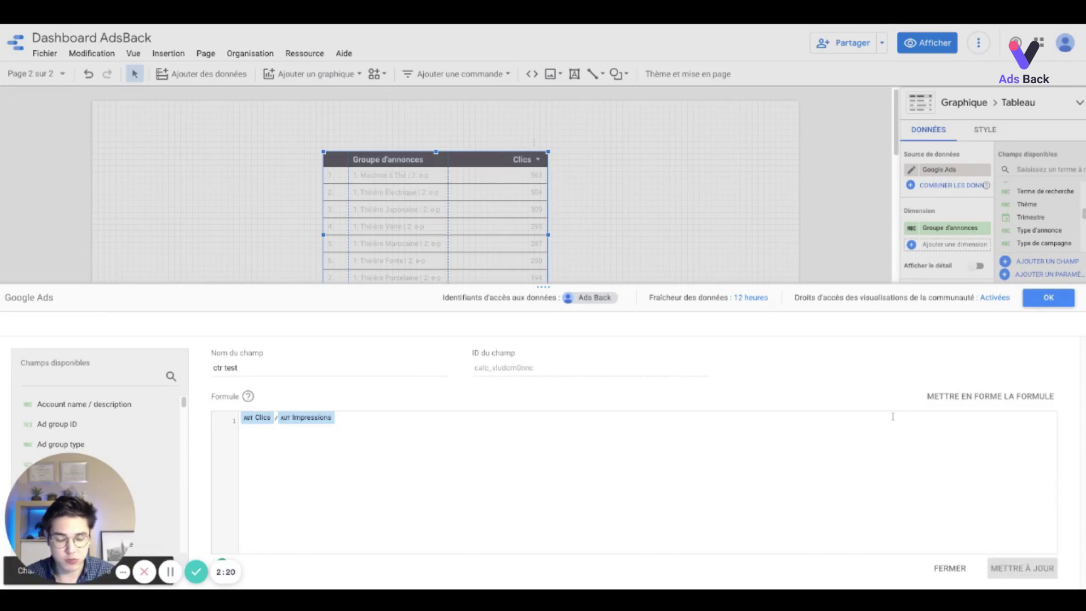
left_click(1049, 297)
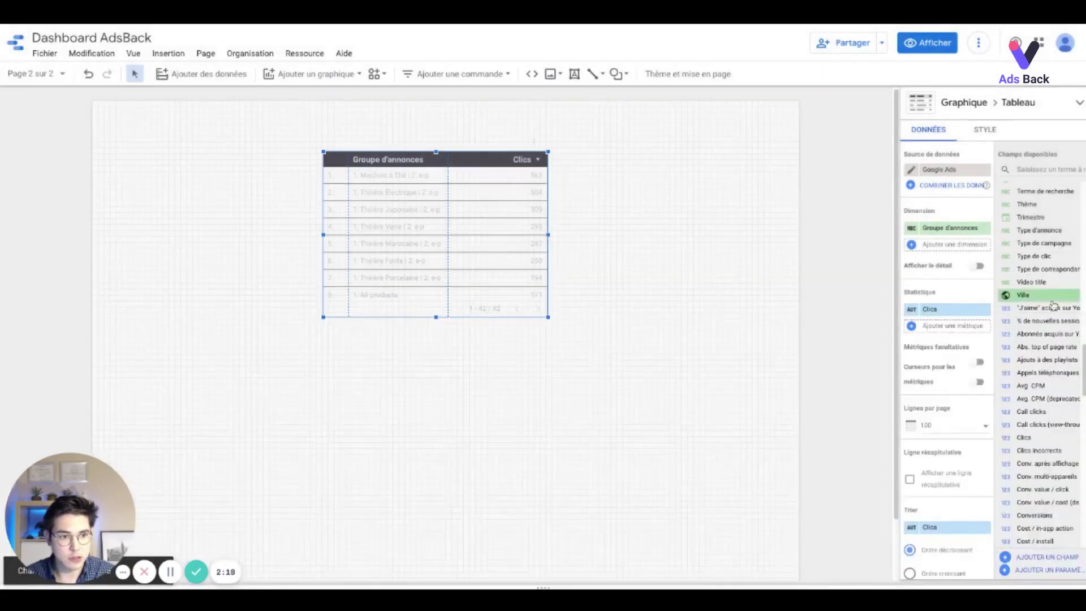
Find the "ctr test" field and add it to the table as a metric ahead of Clics
left_click(1033, 167)
type("ctr")
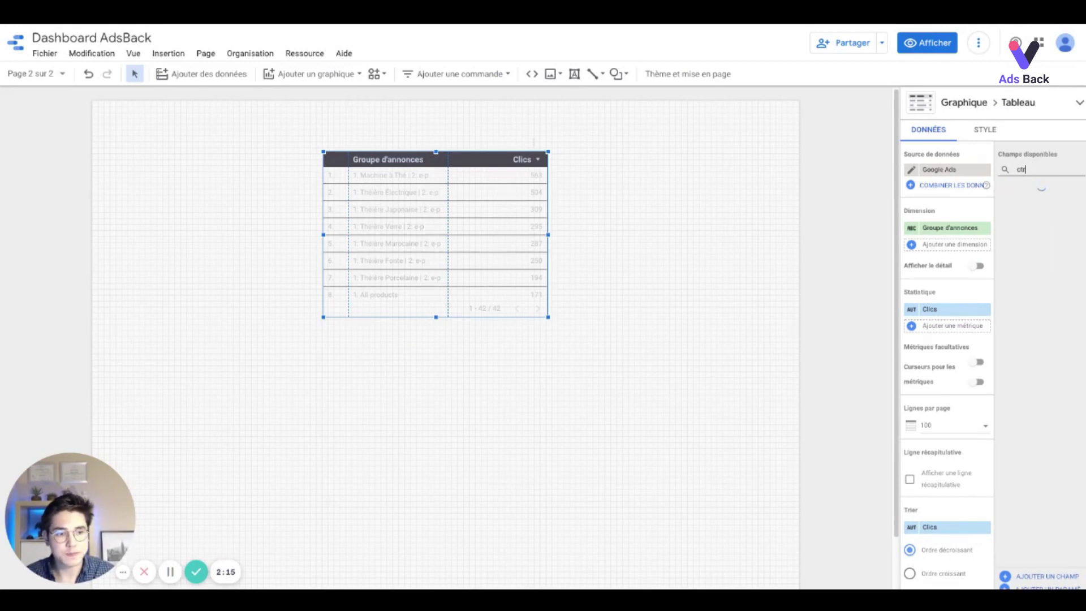
type("test")
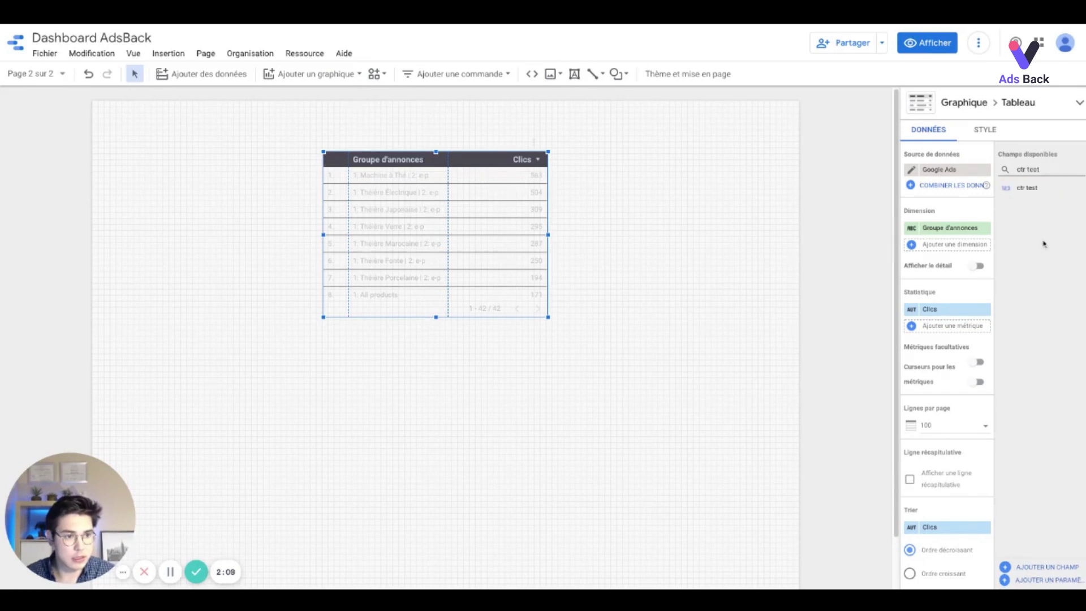
left_click_drag(1033, 190, 955, 338)
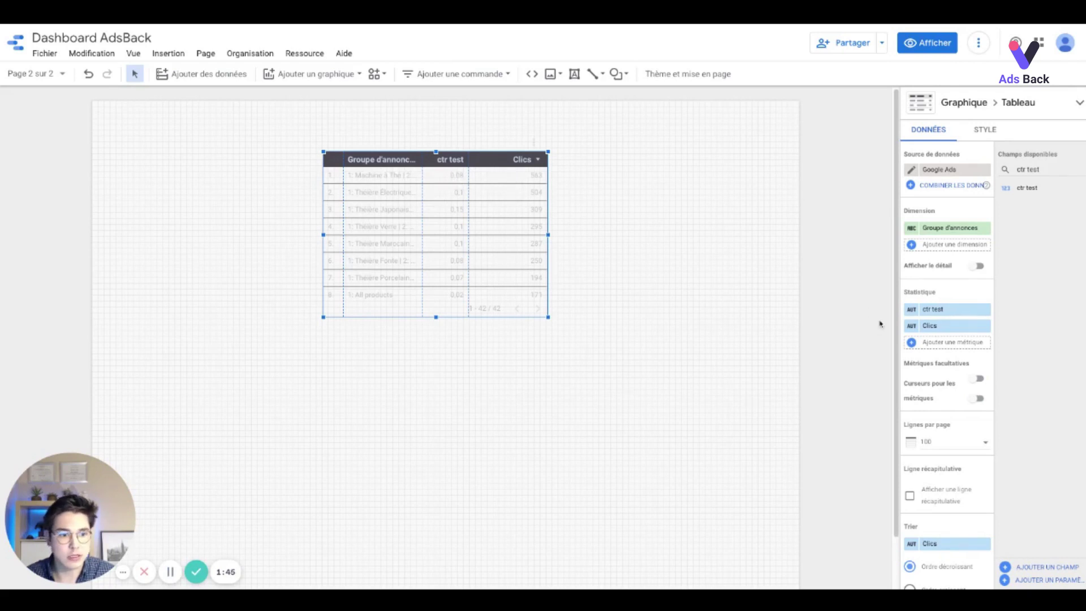
Set the table's "ctr test" metric type to Pourcentage
left_click(910, 310)
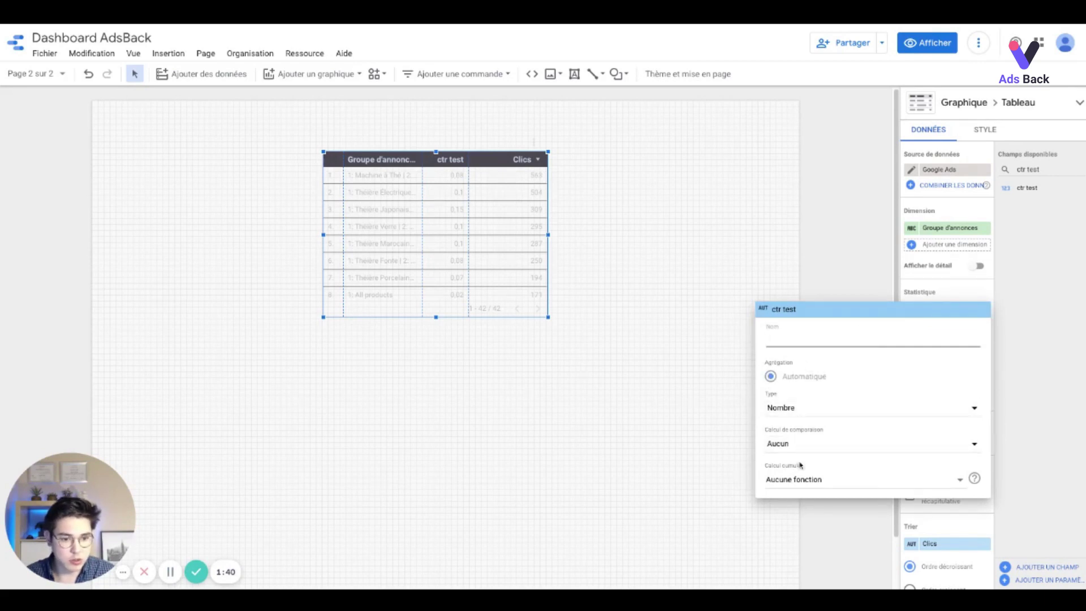
left_click(790, 410)
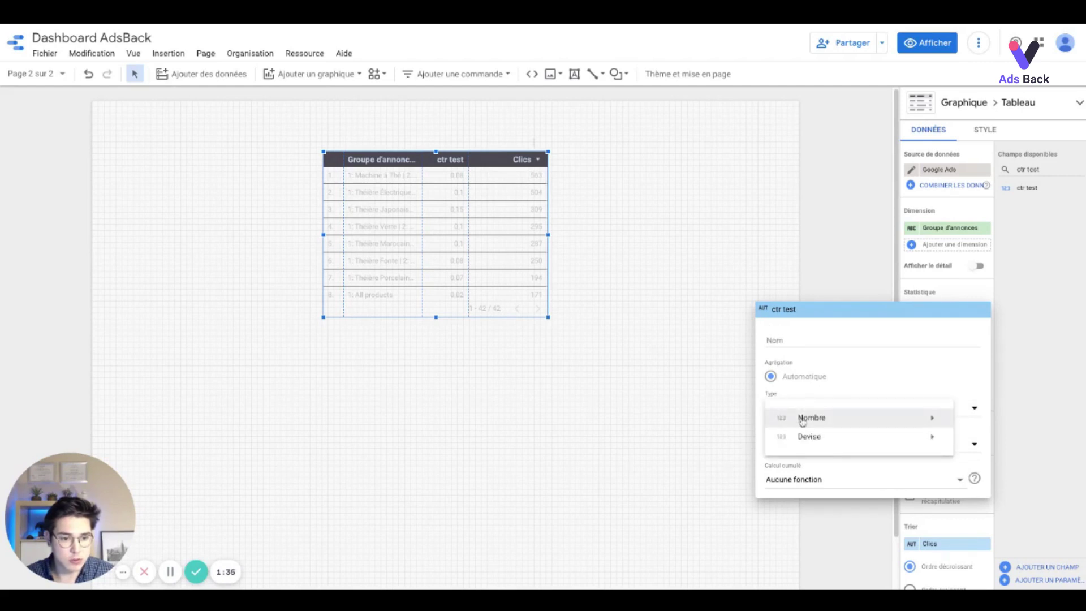
mouse_move(802, 420)
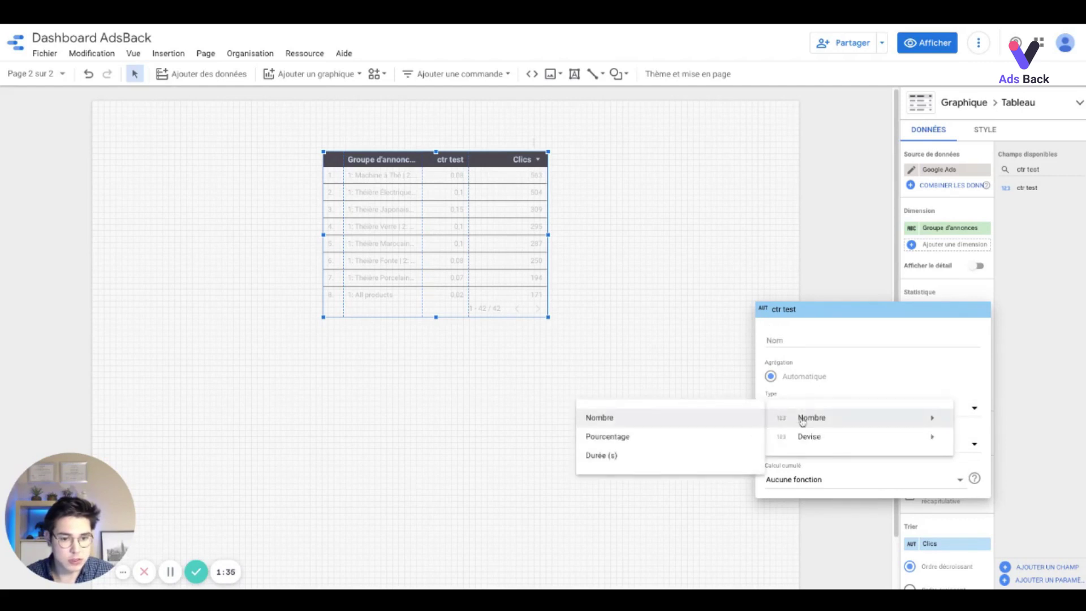
left_click(679, 442)
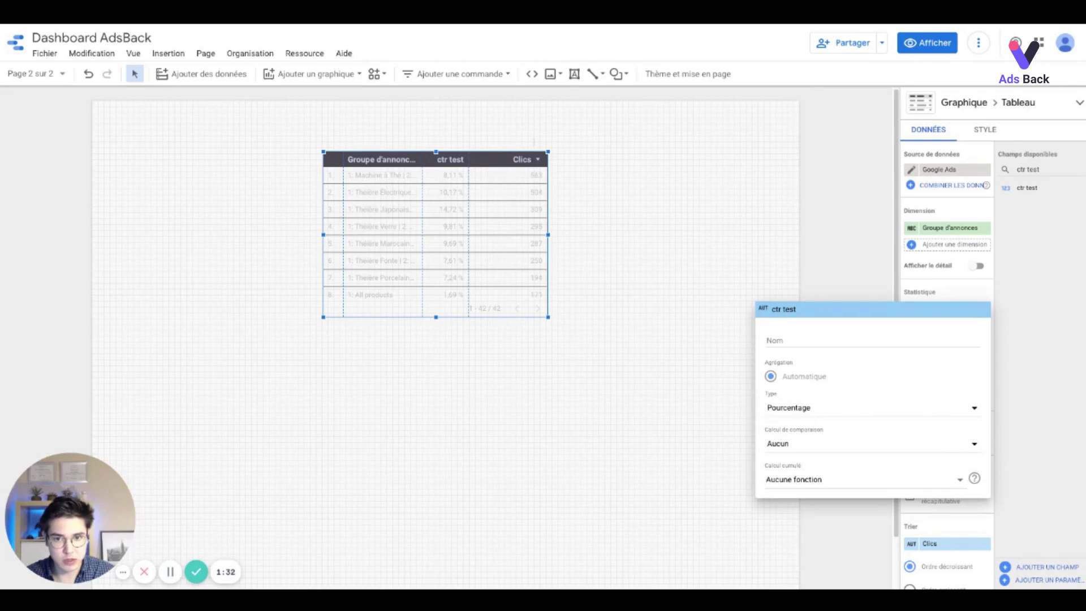
left_click(670, 431)
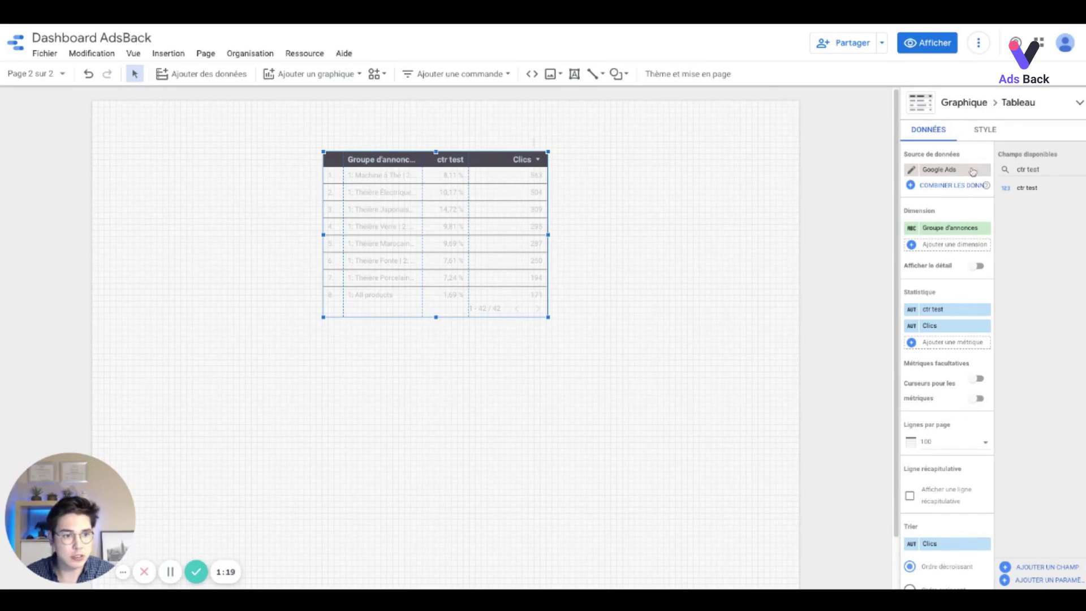
Examine the table's style options, from header and colours to metric columns, background and border
left_click(985, 130)
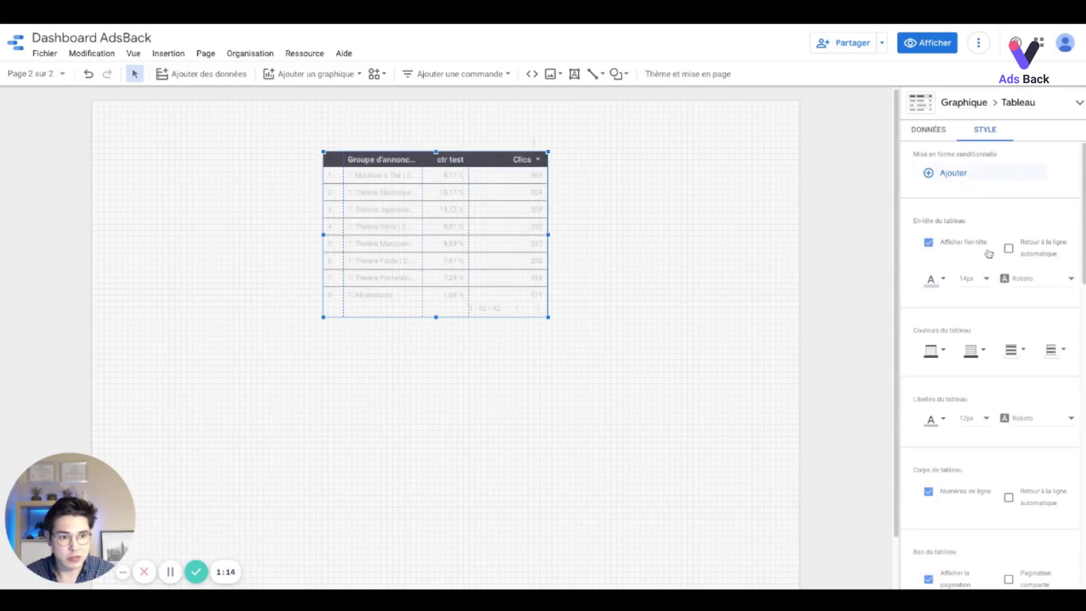
scroll(971, 274, "down", 1)
scroll(971, 275, "down", 5)
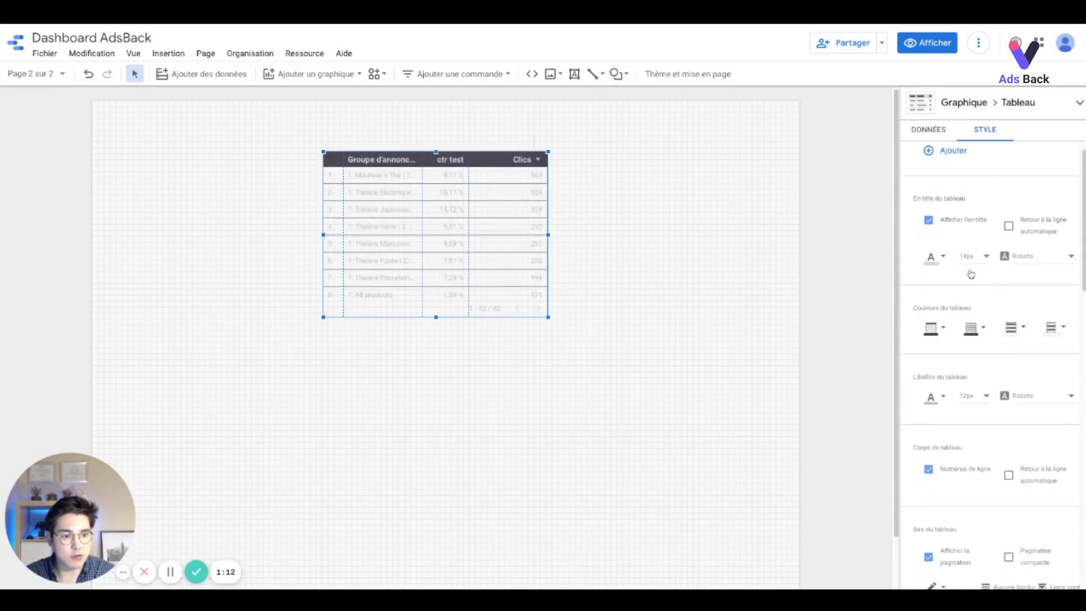
scroll(972, 273, "down", 4)
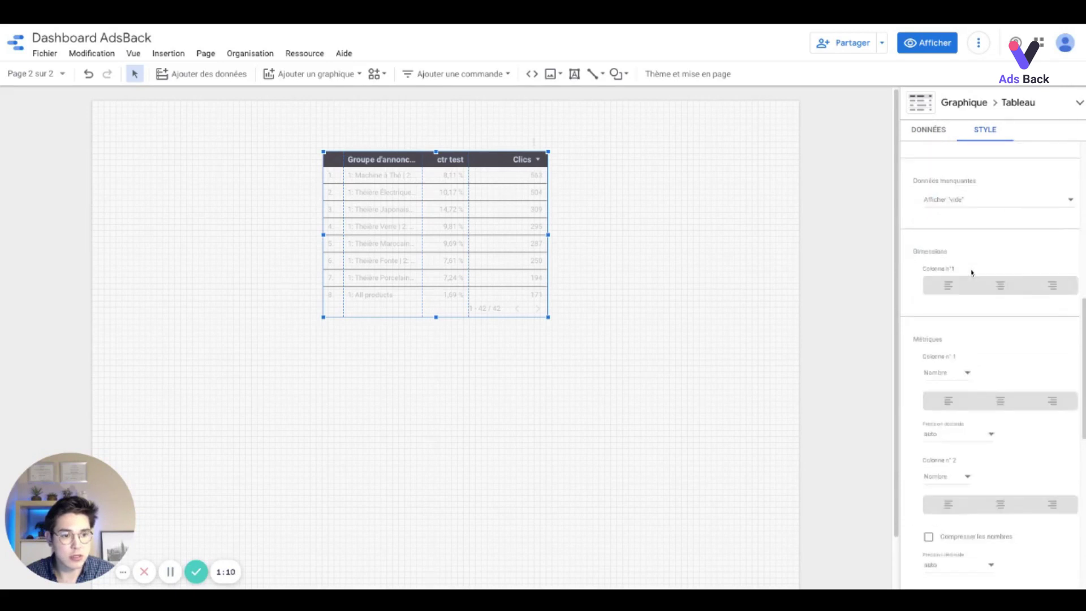
scroll(970, 188, "up", 9)
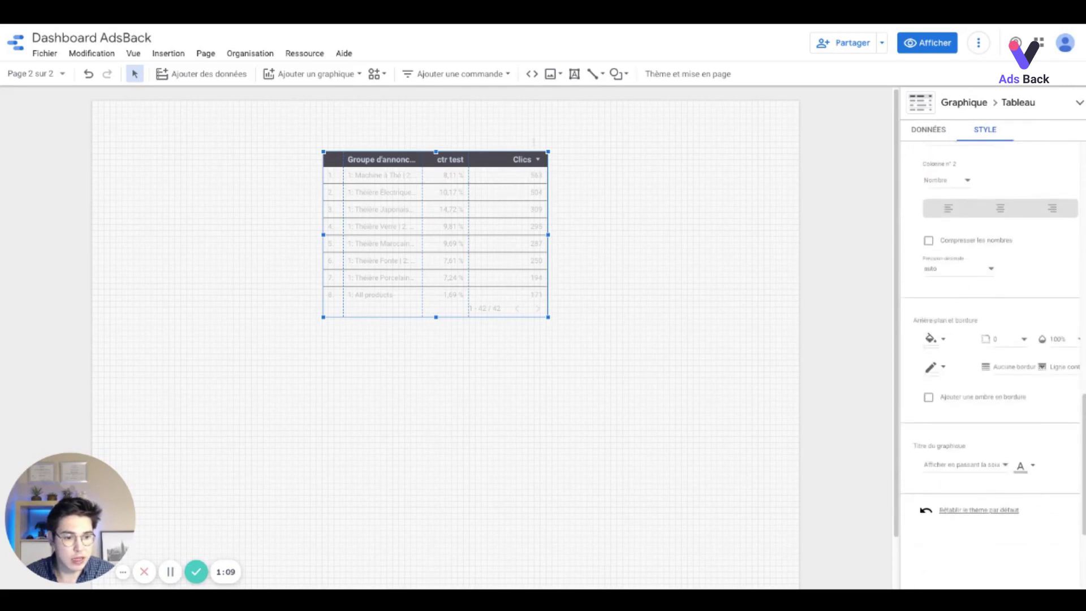